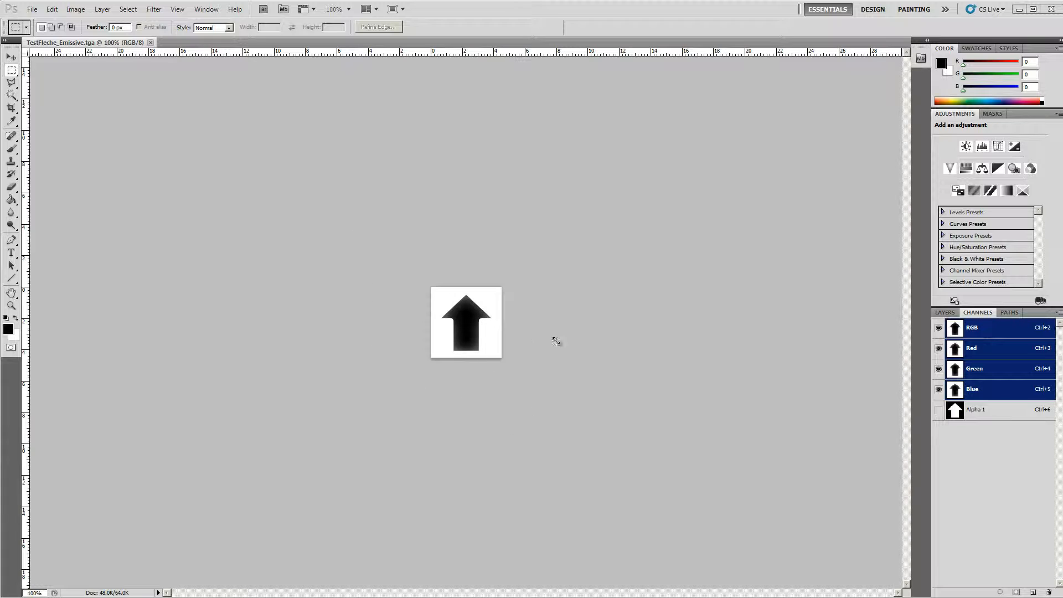
# Step: Display the Alpha 1 channel of the arrow texture TestFleche_Emissive.tga
pyautogui.click(938, 410)
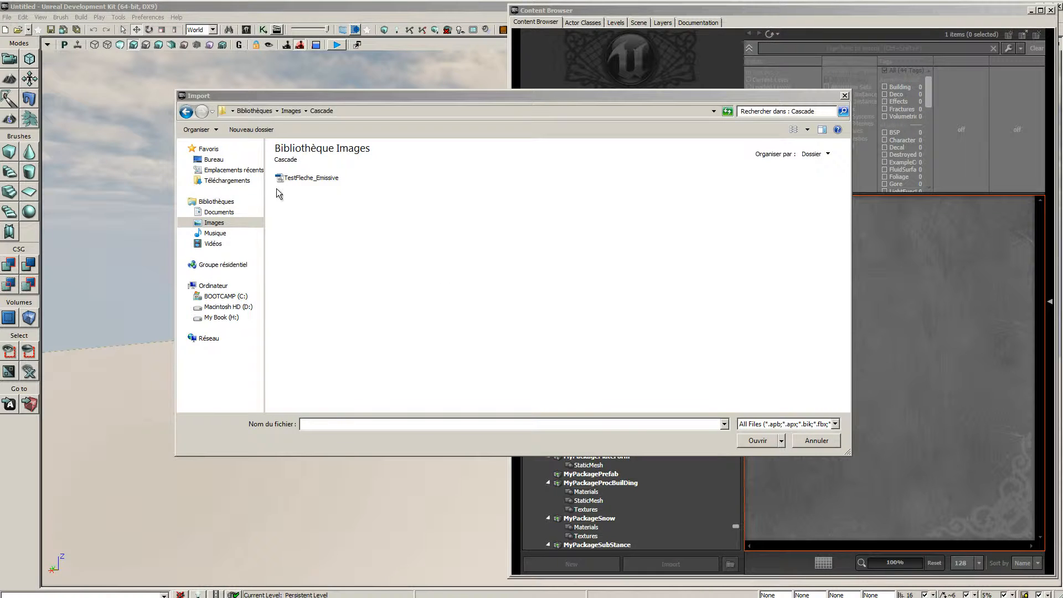
# Step: In Unreal Development Kit, import the TestFleche_Emissive texture into the MyPackageCascade package with the grouping Texture
pyautogui.click(299, 178)
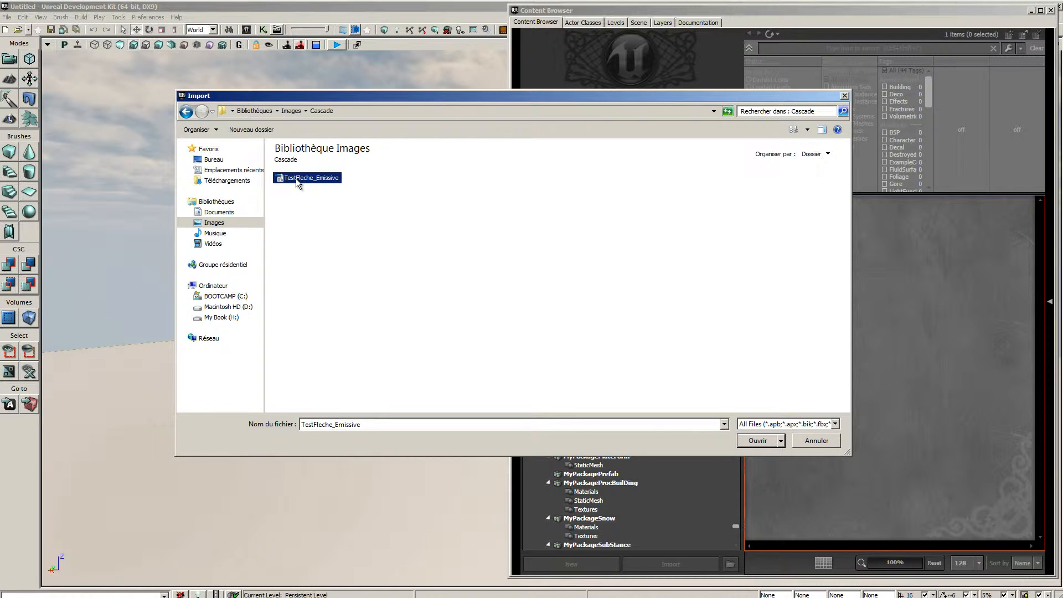
pyautogui.click(763, 443)
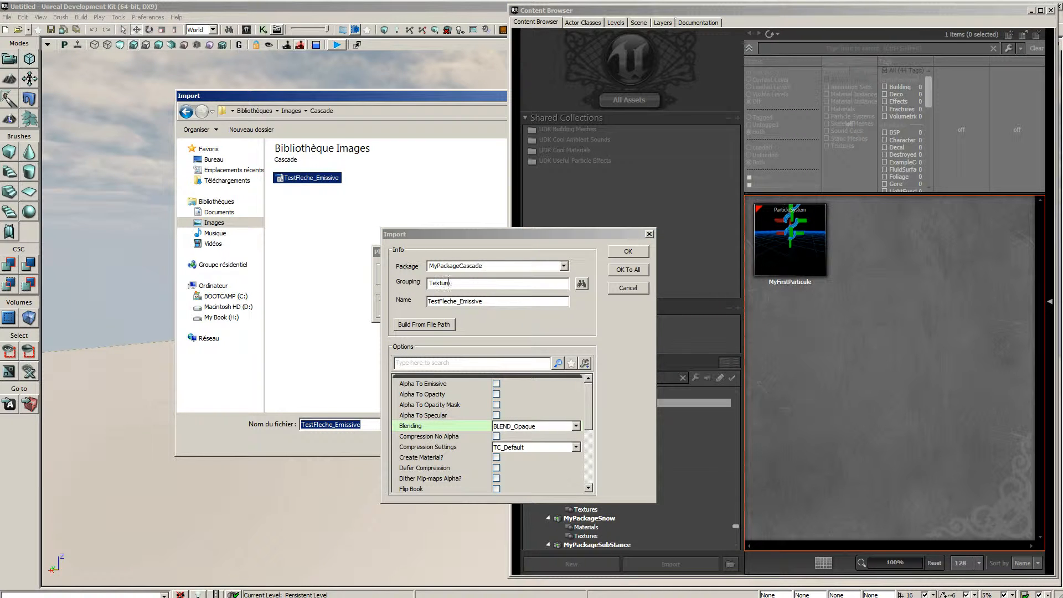
pyautogui.click(629, 252)
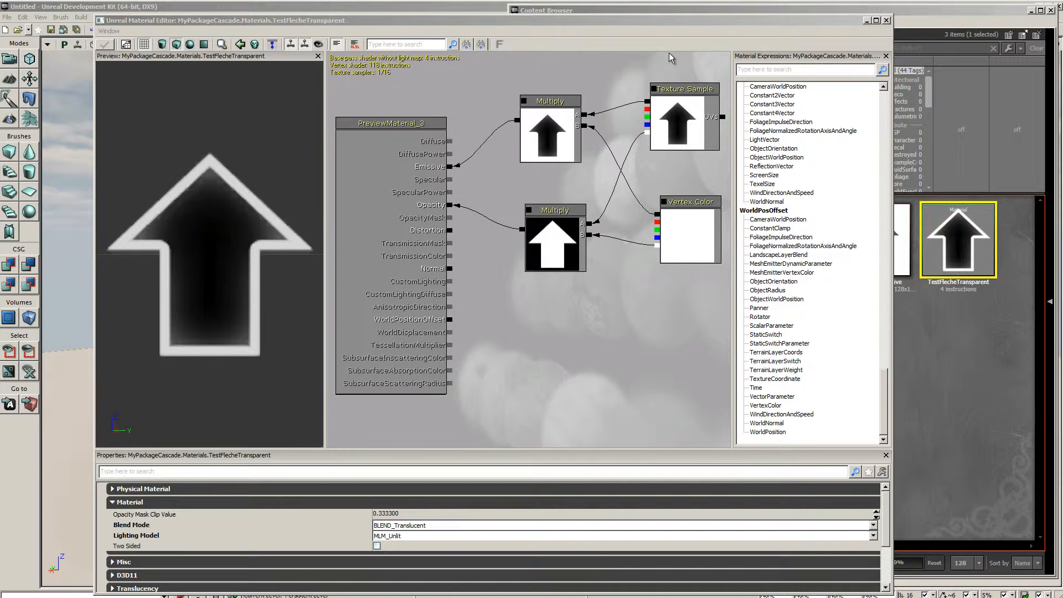
# Step: Examine the TestFlecheTransparent material's Texture Sample and Vertex Color nodes, and locate the sampled texture in the Content Browser
pyautogui.click(379, 232)
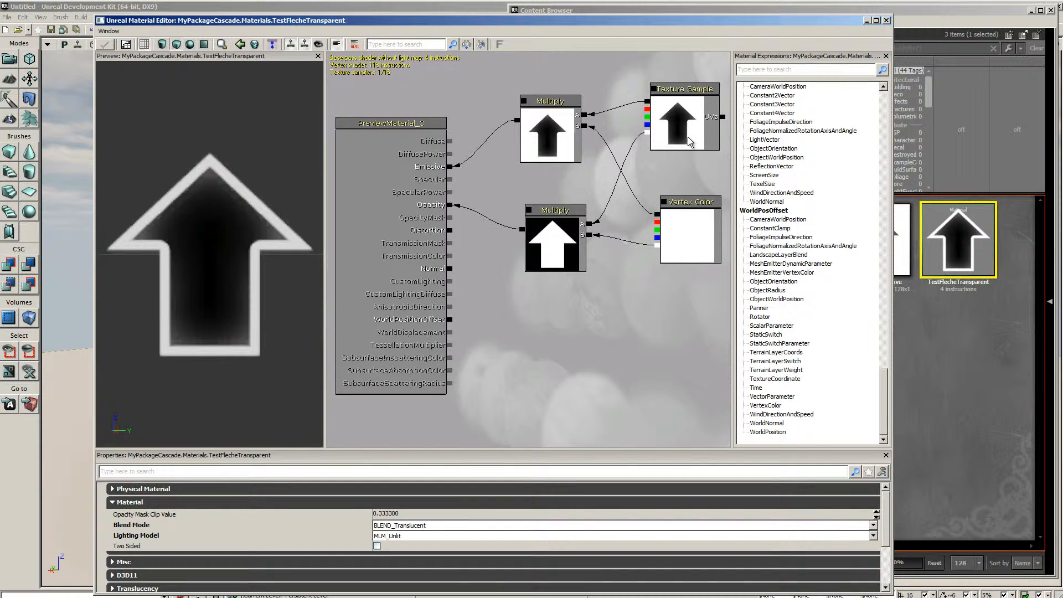
pyautogui.click(684, 123)
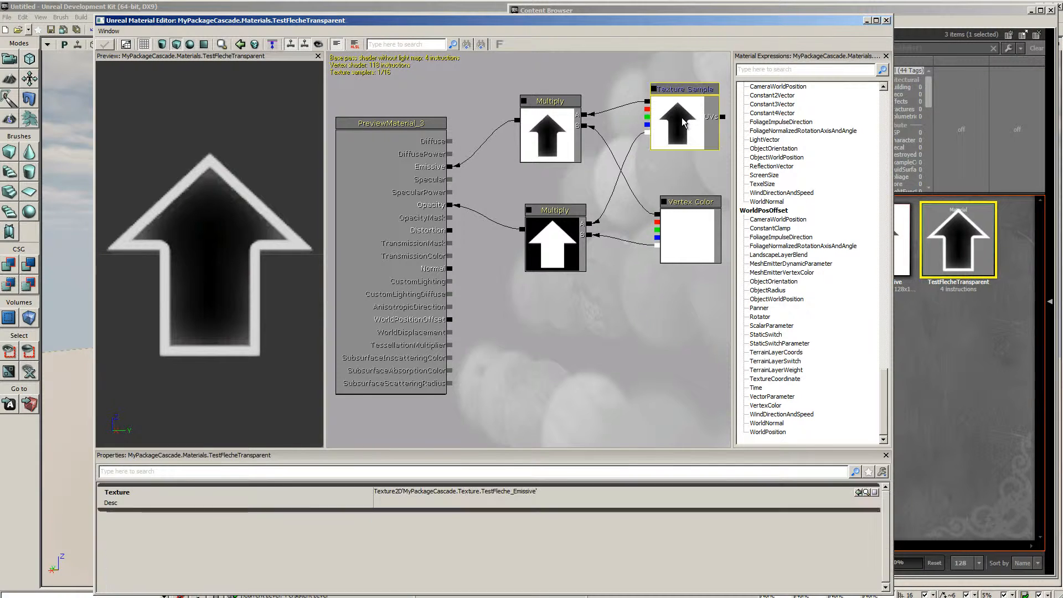
pyautogui.click(867, 492)
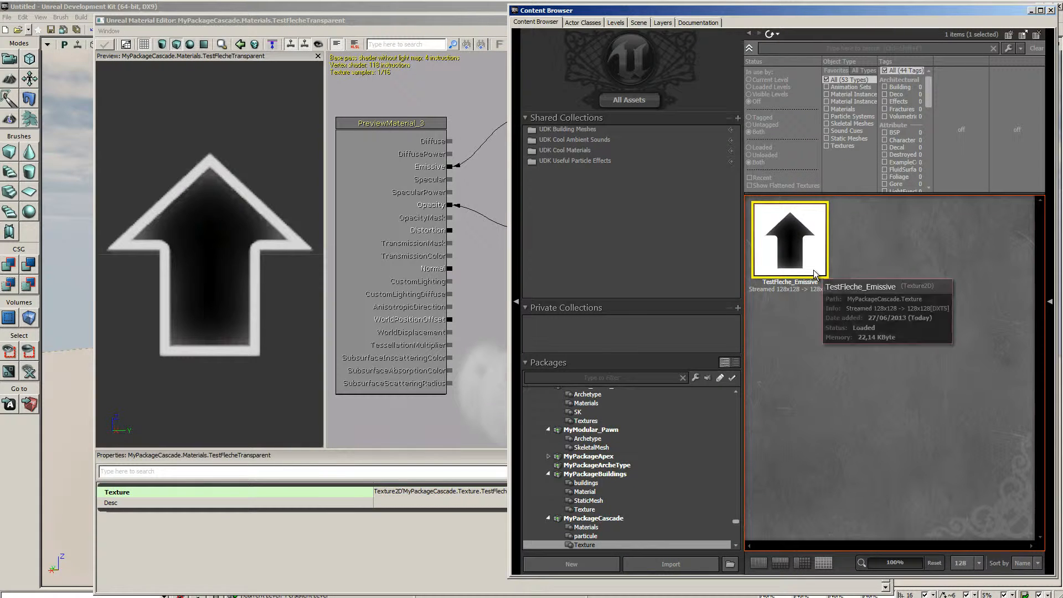
pyautogui.click(486, 244)
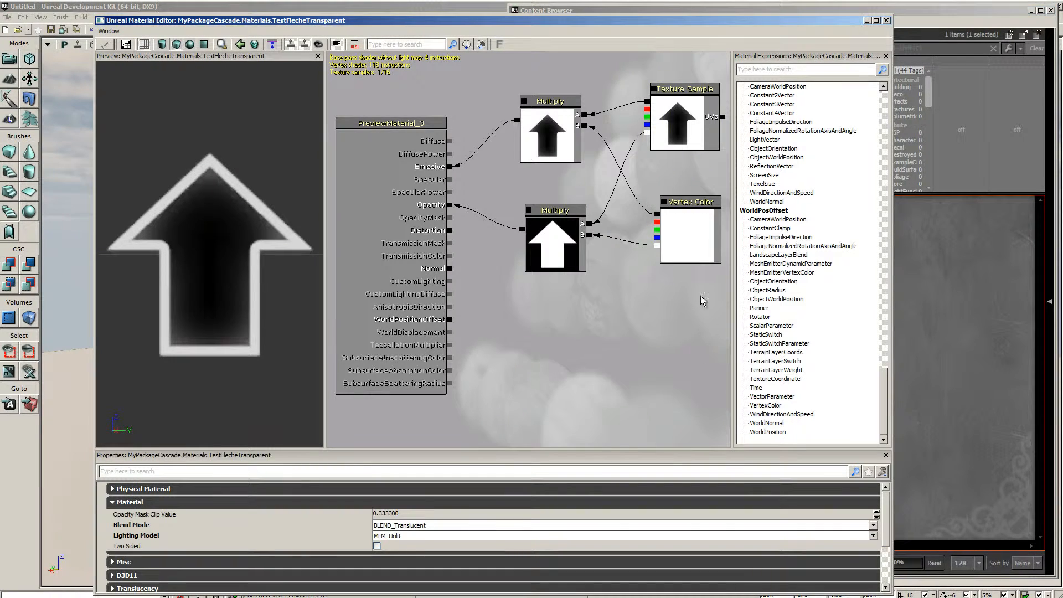
pyautogui.click(694, 234)
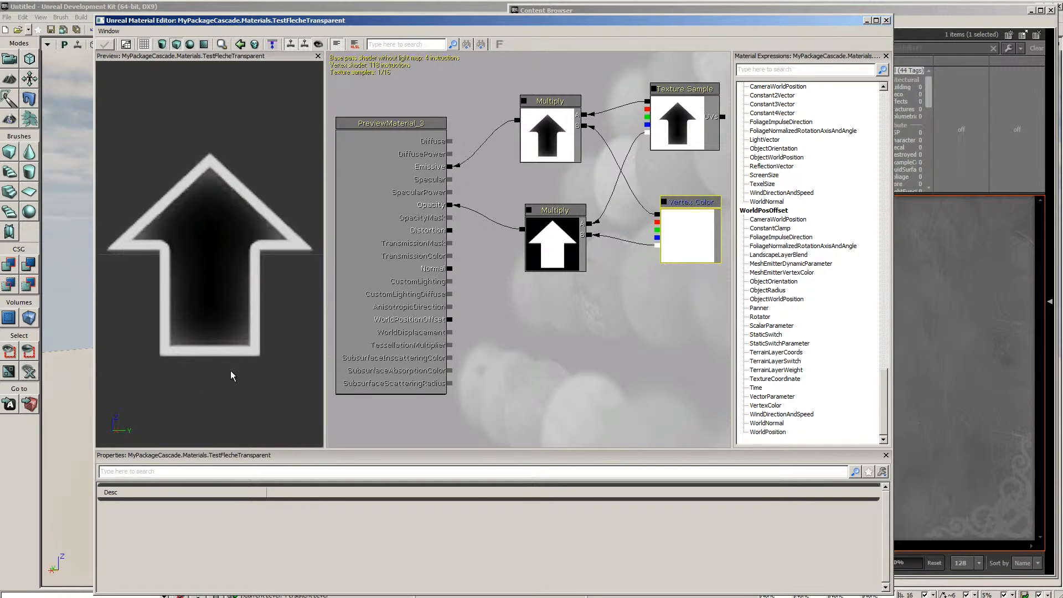
# Step: Close the material editor and open the MyFirstParticule particle system from the particule group in Cascade
pyautogui.click(886, 21)
pyautogui.click(585, 535)
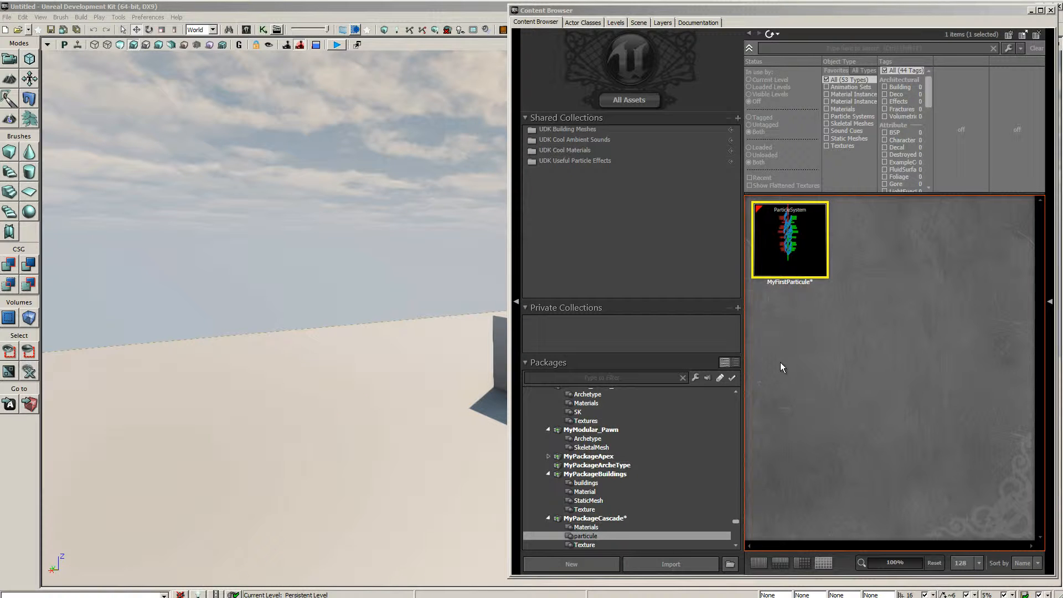
pyautogui.doubleClick(795, 229)
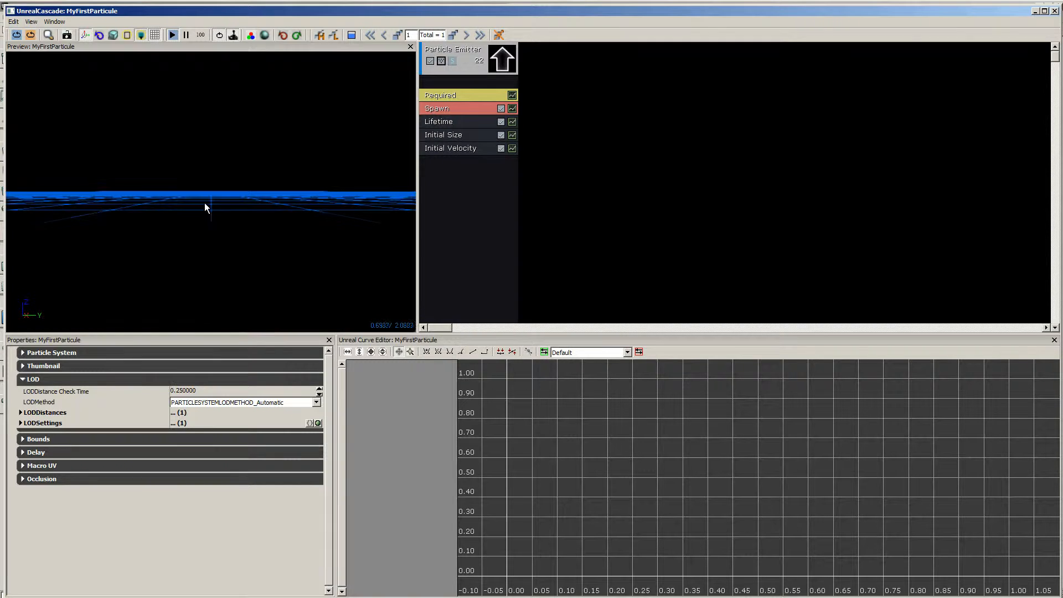
# Step: Examine the emitter's Required module, locate its assigned material in the Content Browser, and return to Cascade
pyautogui.click(473, 95)
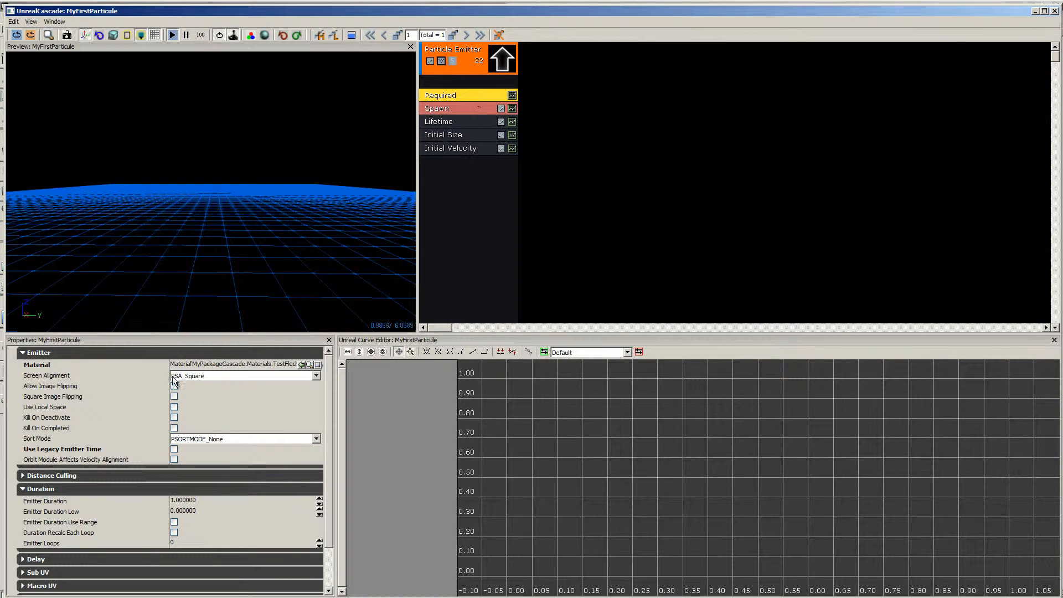
pyautogui.click(309, 364)
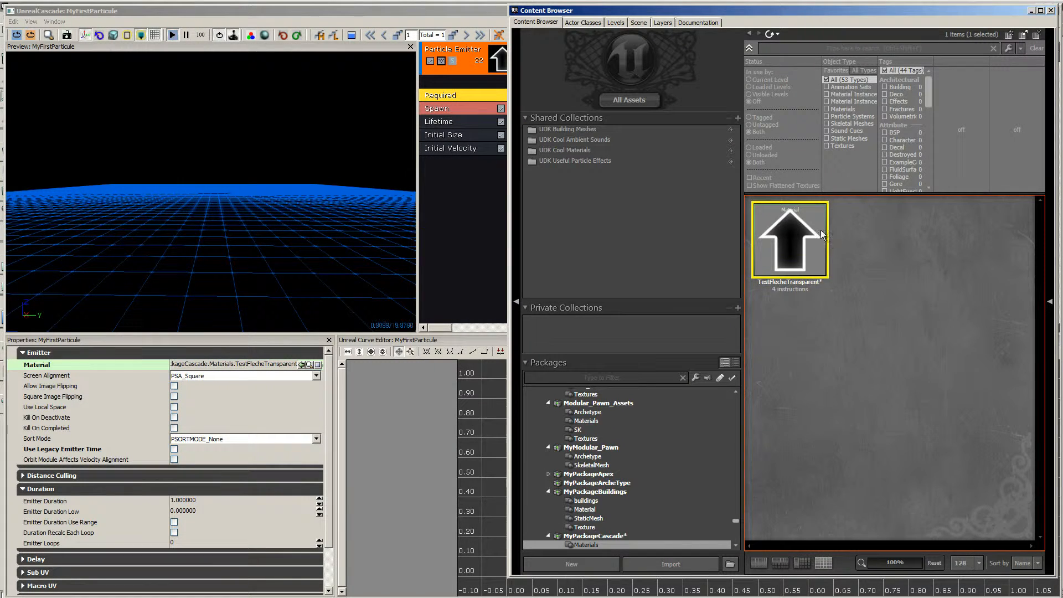
pyautogui.click(1051, 11)
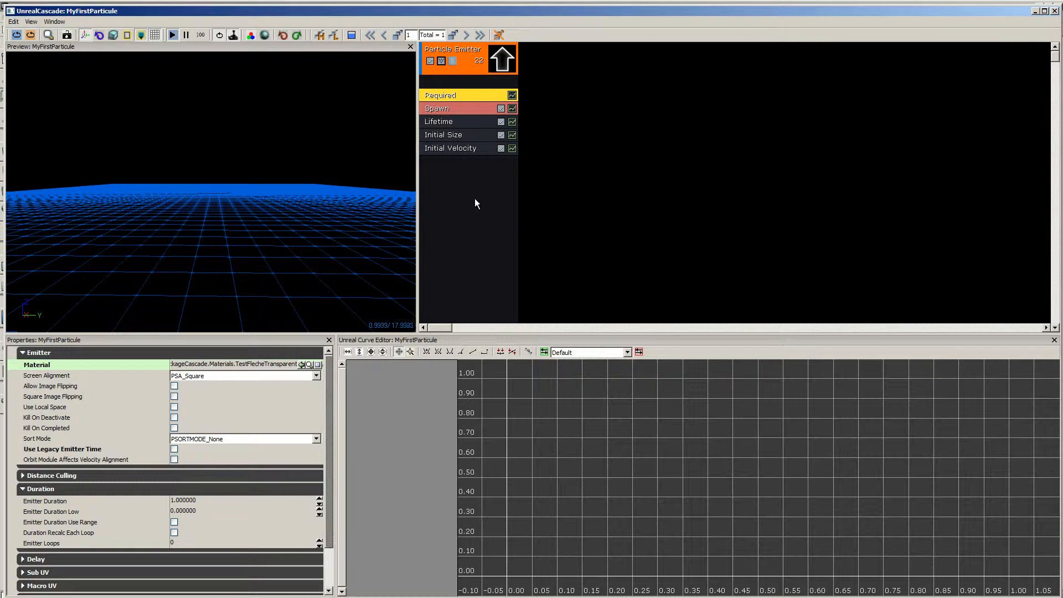
# Step: Add a Color Over Life module to the particle emitter and check the arrows in the preview
pyautogui.rightClick(471, 159)
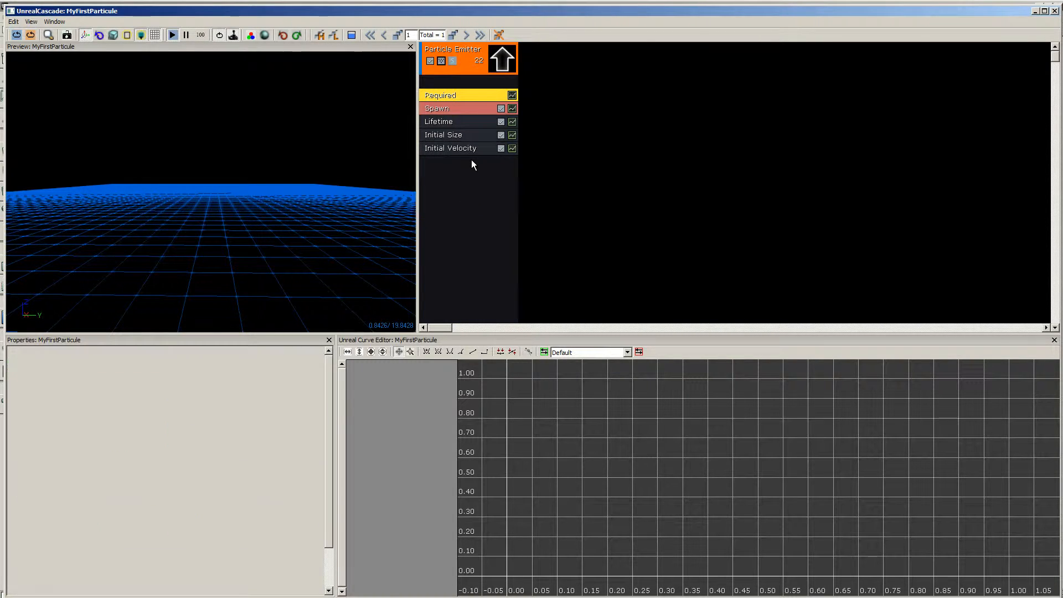
pyautogui.moveTo(502, 232)
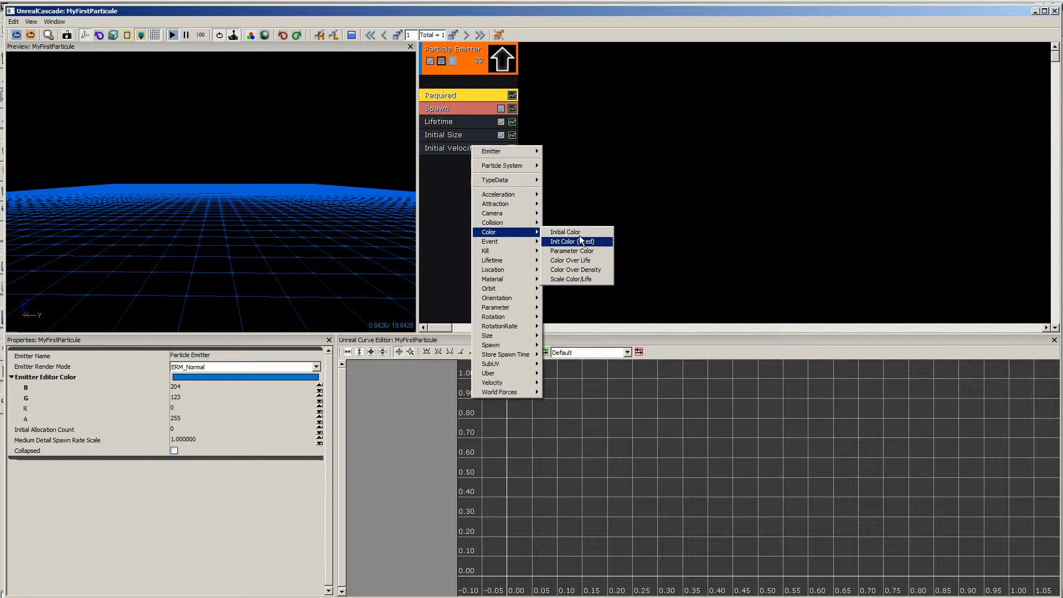
pyautogui.click(603, 260)
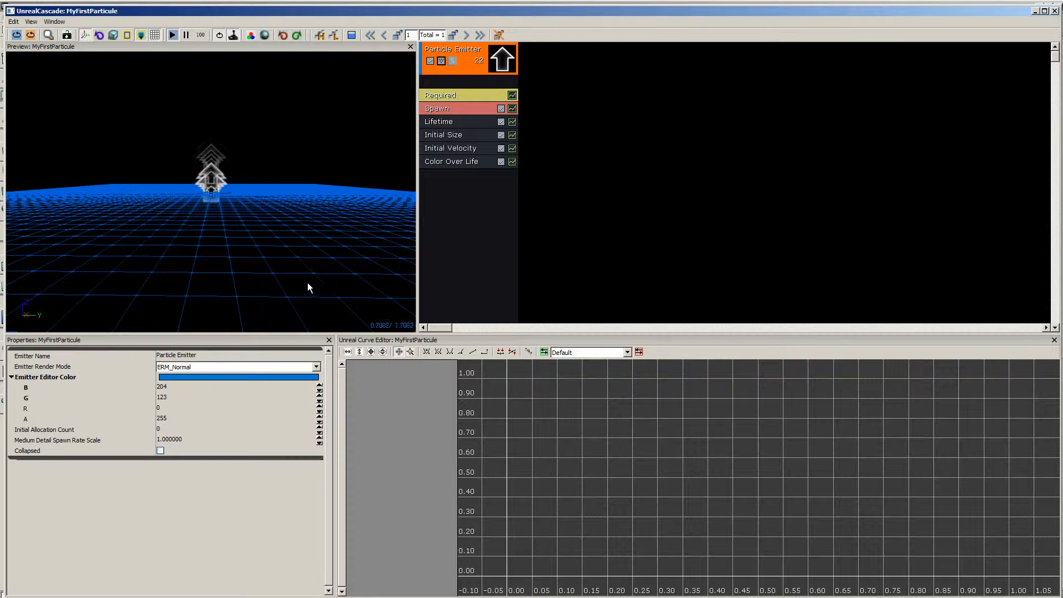
pyautogui.moveTo(288, 269)
pyautogui.mouseDown()
pyautogui.moveTo(288, 242)
pyautogui.moveTo(294, 268)
pyautogui.mouseUp()
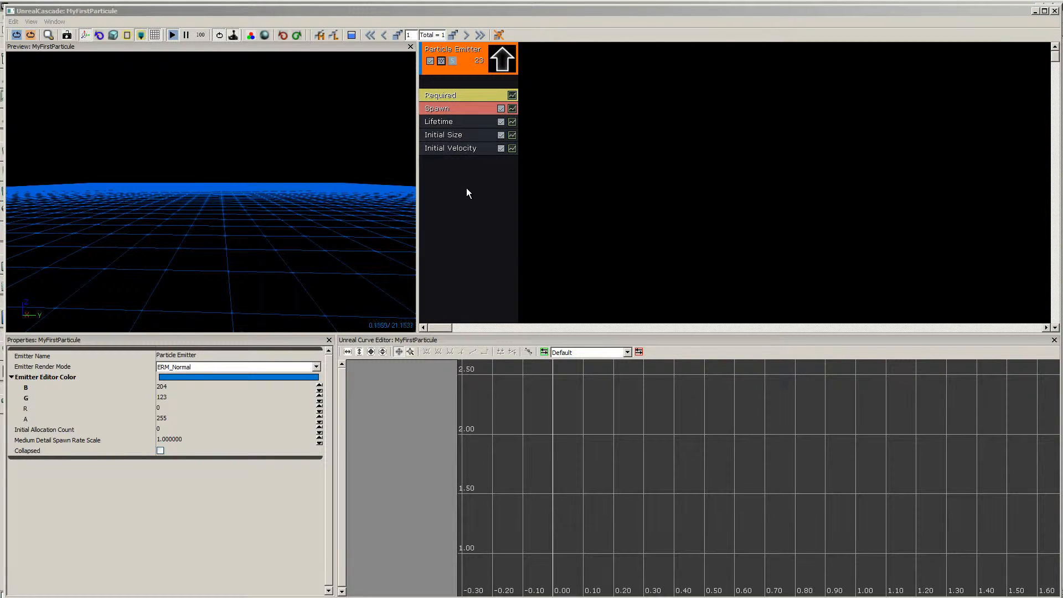
# Step: Add an Initial Color module to the particle emitter and show its properties
pyautogui.rightClick(462, 169)
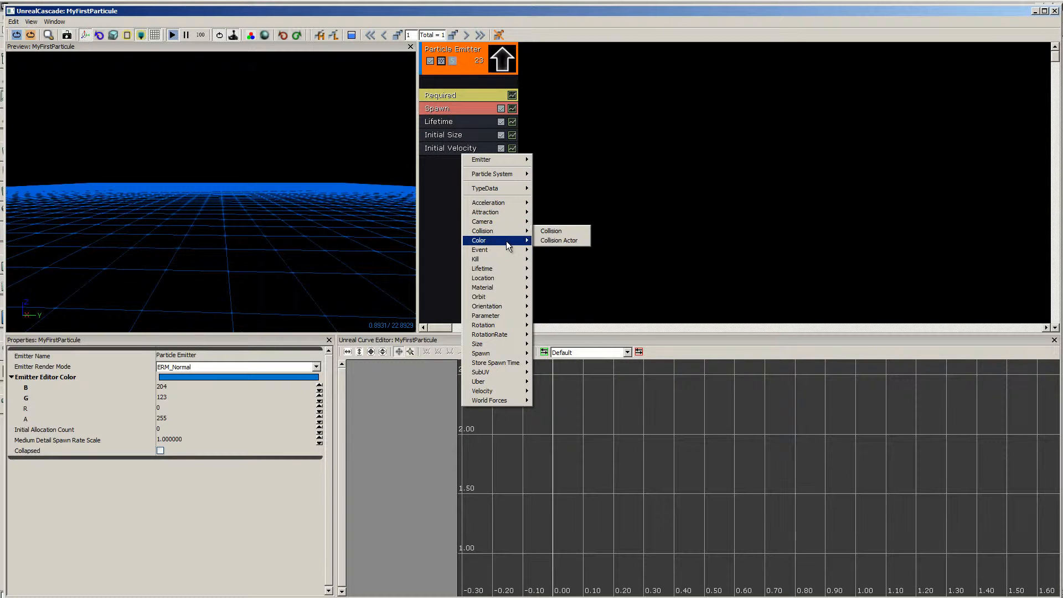
pyautogui.moveTo(507, 242)
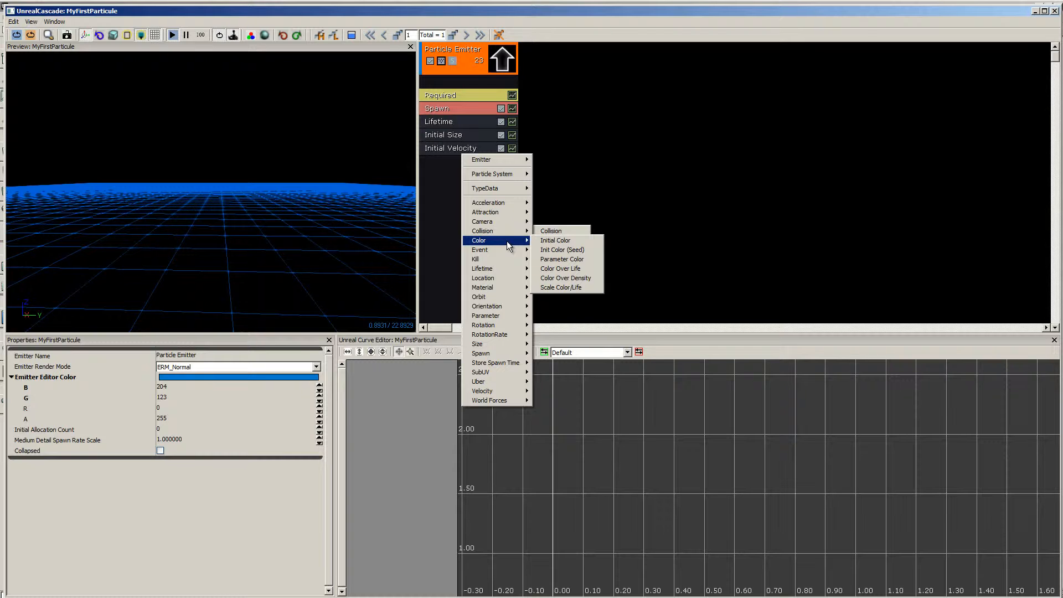
pyautogui.click(555, 240)
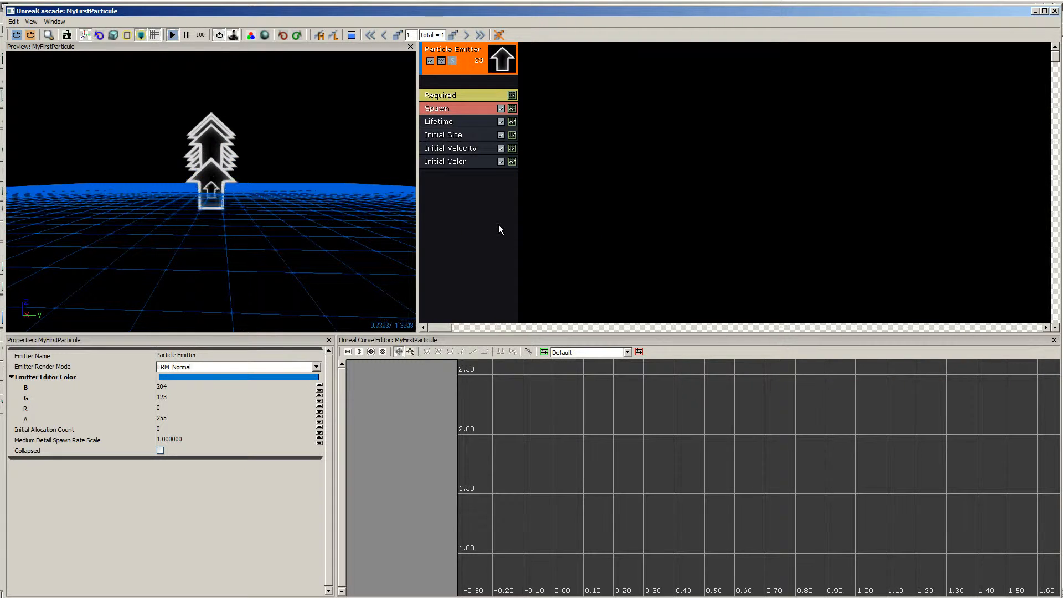
pyautogui.click(454, 166)
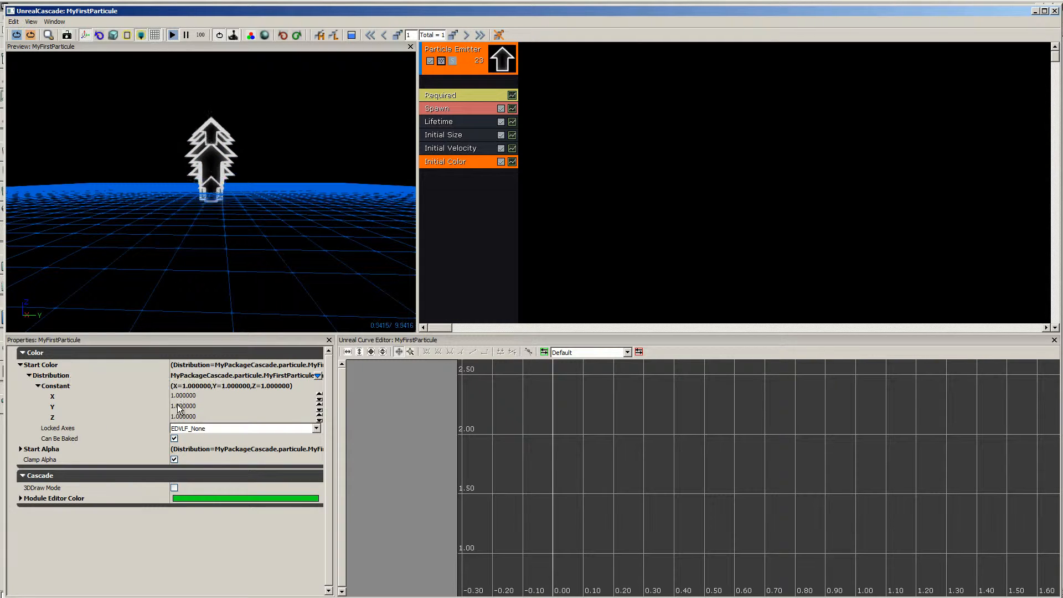
# Step: Set the Start Color constant's Y value to 0, and set it back to 1
pyautogui.click(209, 407)
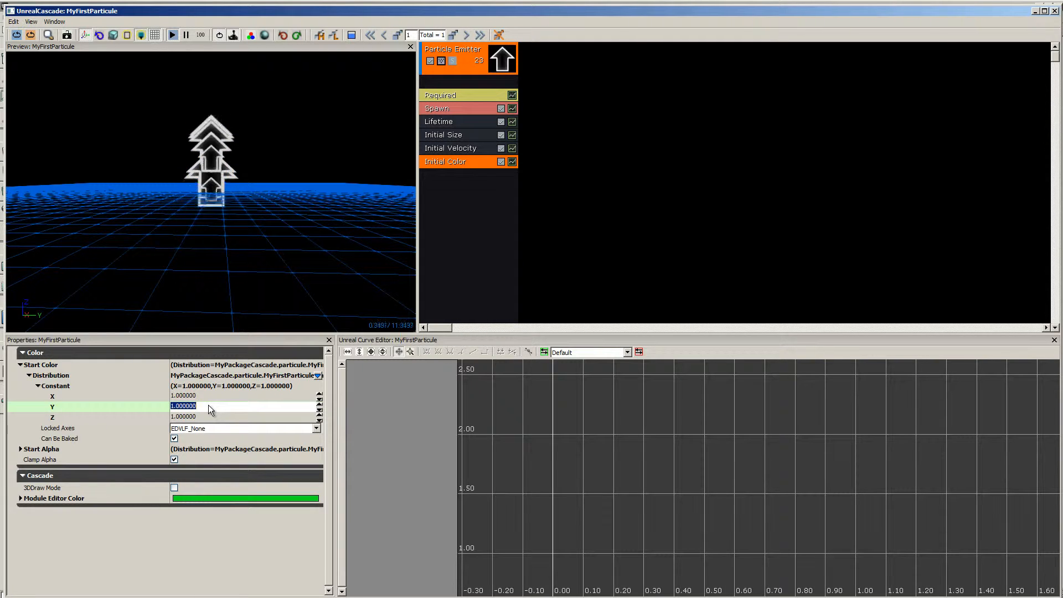
pyautogui.write('0')
pyautogui.press('Return')
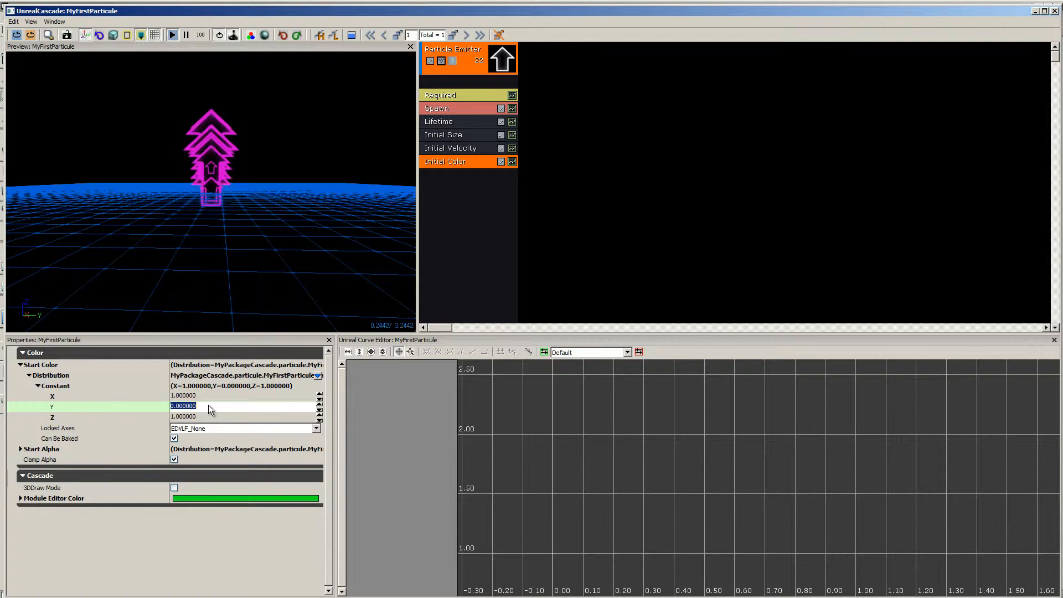
pyautogui.write('1')
pyautogui.press('Return')
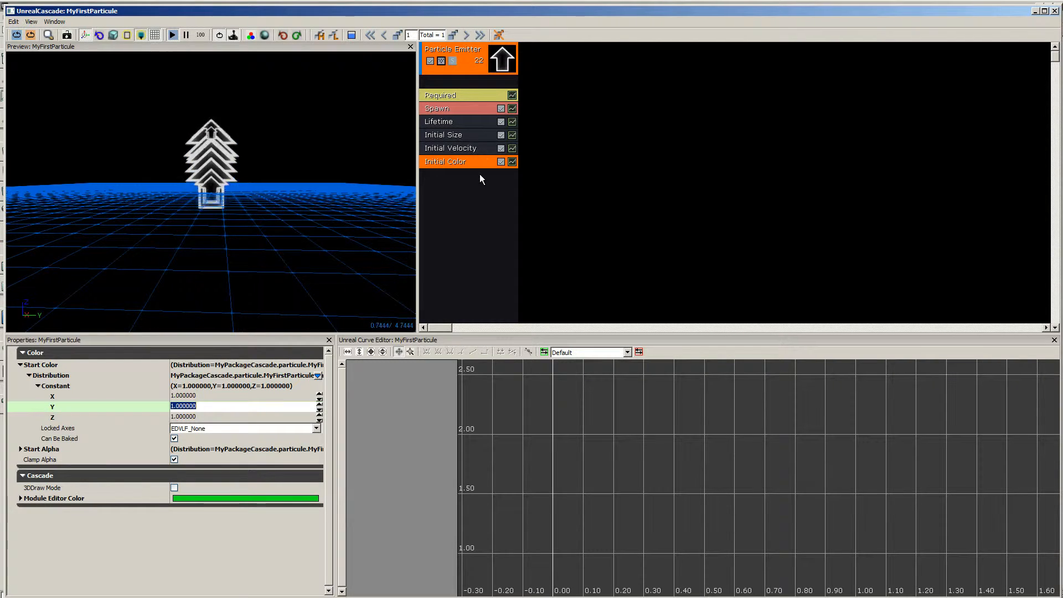
# Step: Delete the Initial Color module from the particle emitter
pyautogui.click(463, 161)
pyautogui.rightClick(463, 162)
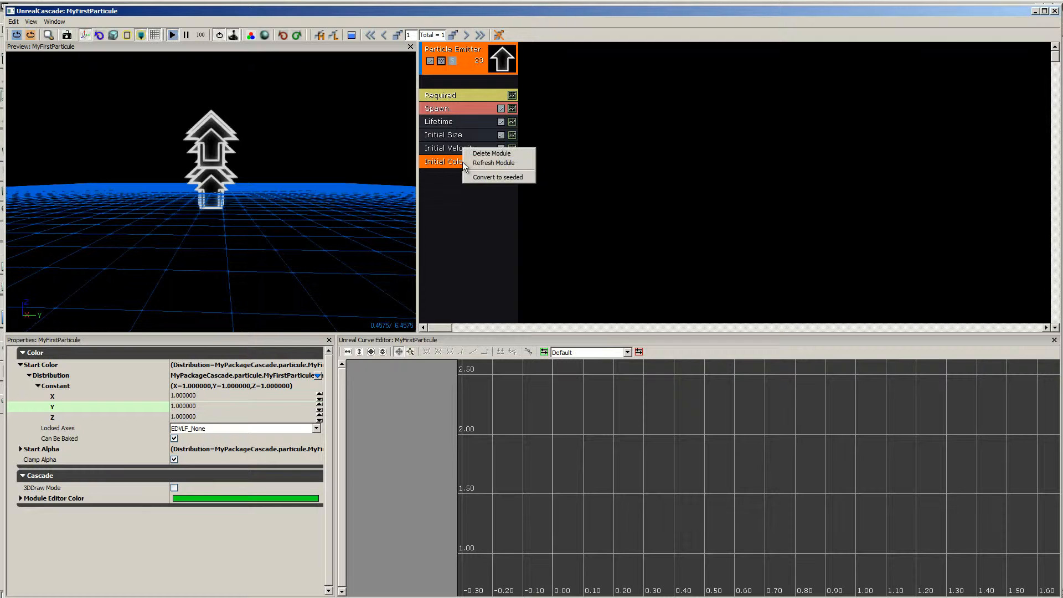
pyautogui.click(472, 157)
# Step: Add a Color Over Life module to the particle emitter in place of the deleted color module
pyautogui.rightClick(472, 160)
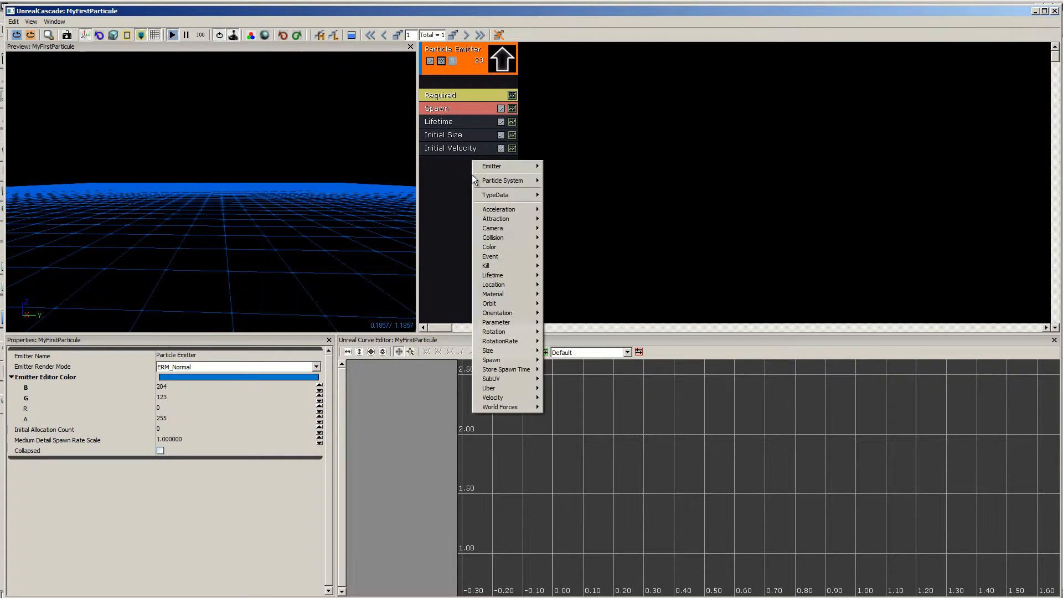
pyautogui.moveTo(487, 249)
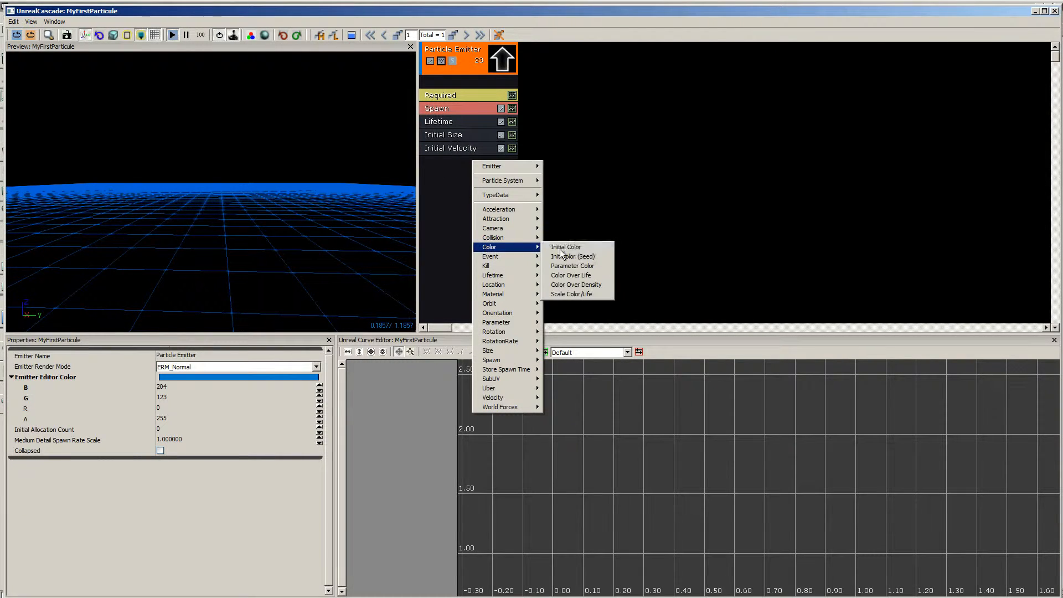
pyautogui.click(607, 277)
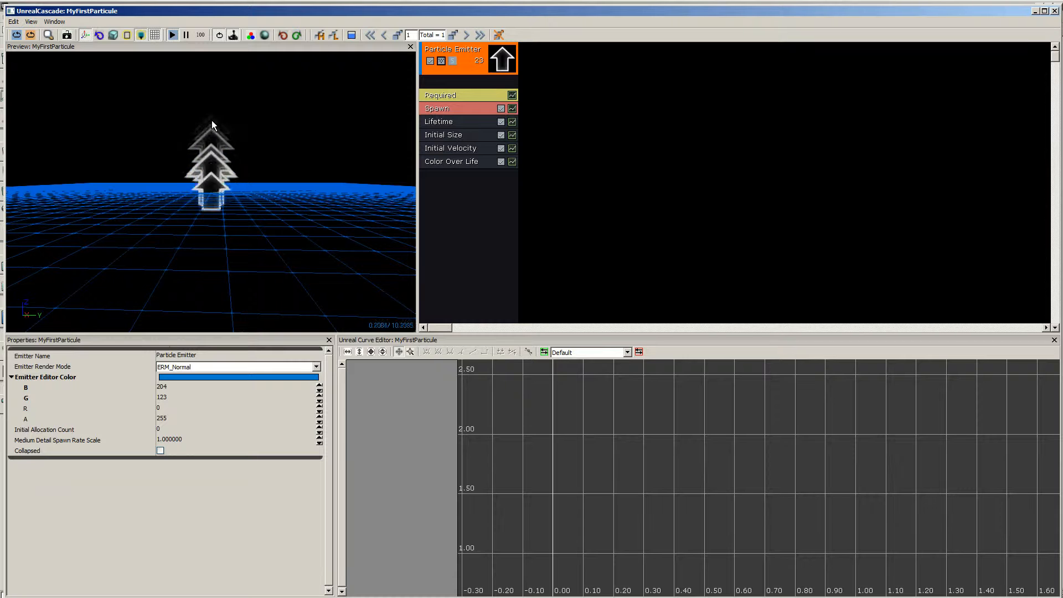
# Step: Send the Color Over Life module's color and alpha curves to the curve editor and bring both curve endpoints into view
pyautogui.click(468, 162)
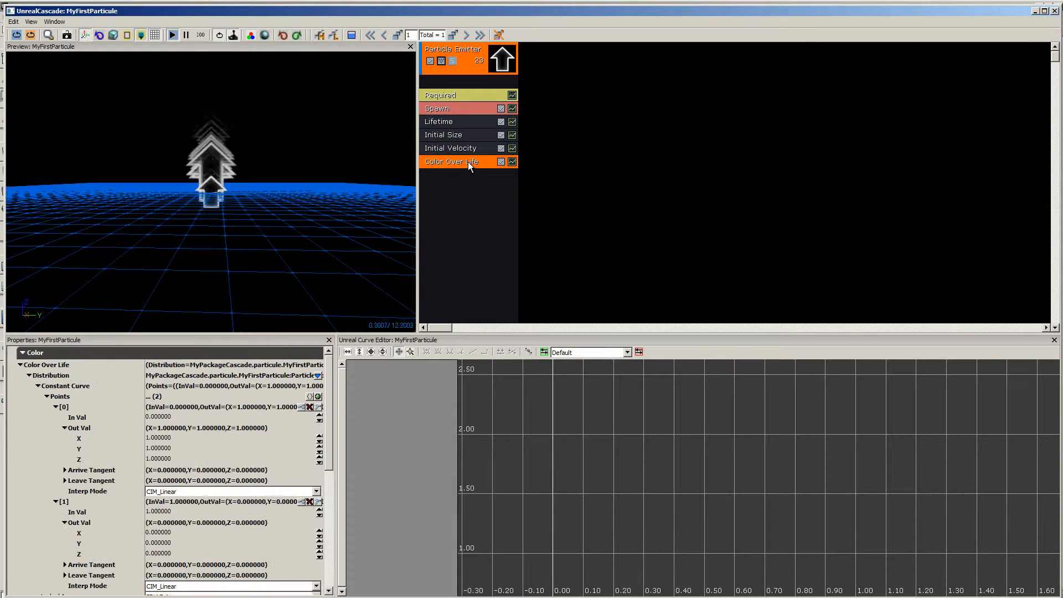
pyautogui.click(512, 161)
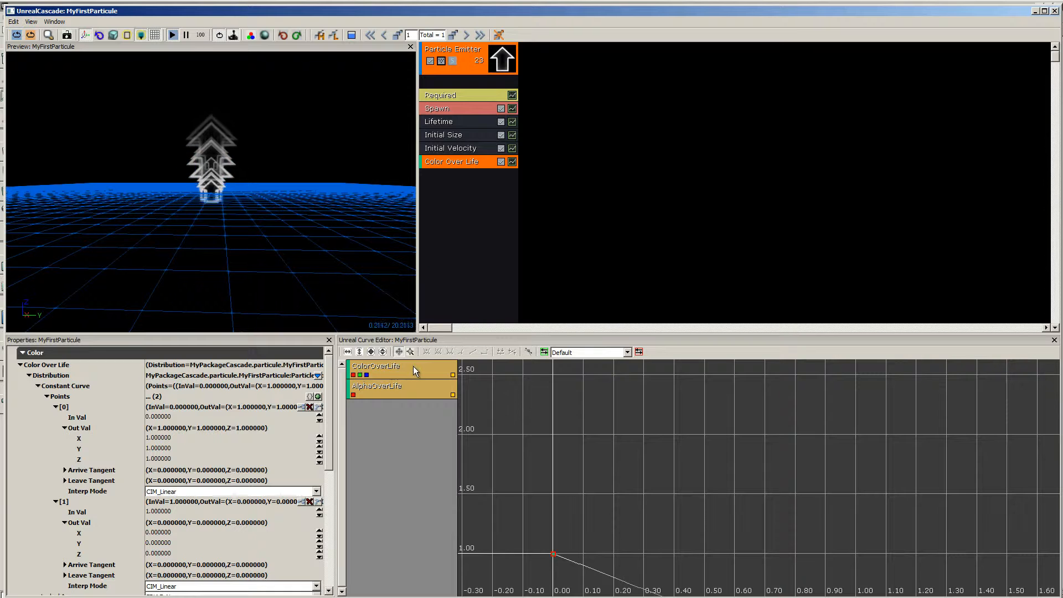
pyautogui.moveTo(692, 482); pyautogui.dragTo(694, 377)
pyautogui.moveTo(709, 447); pyautogui.dragTo(725, 430)
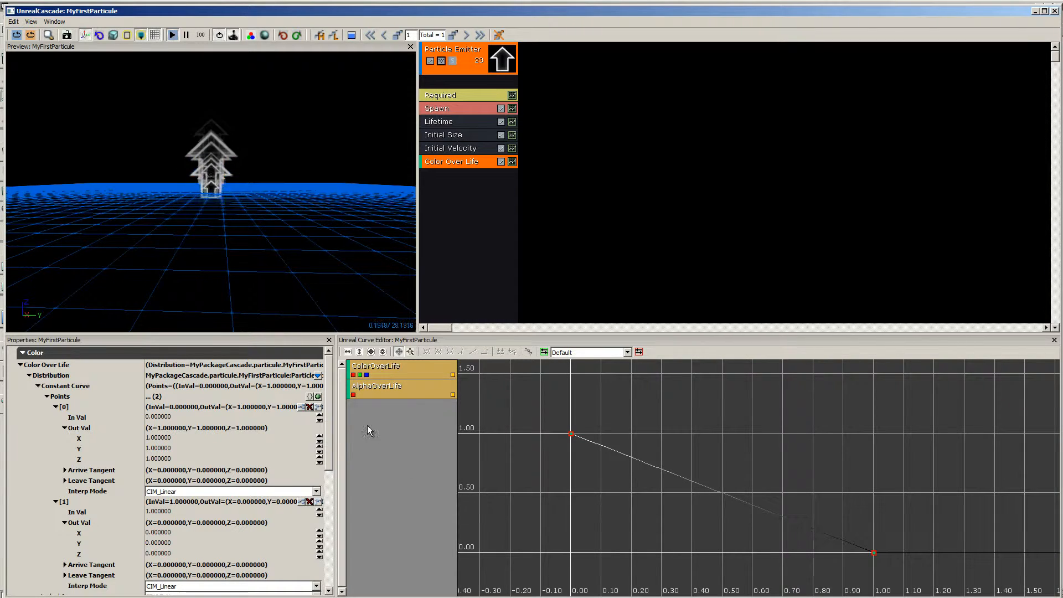
# Step: Hide the green, blue and AlphaOverLife curves, and raise the red curve's end point at time 1.00 to about 1.80
pyautogui.click(360, 376)
pyautogui.click(366, 374)
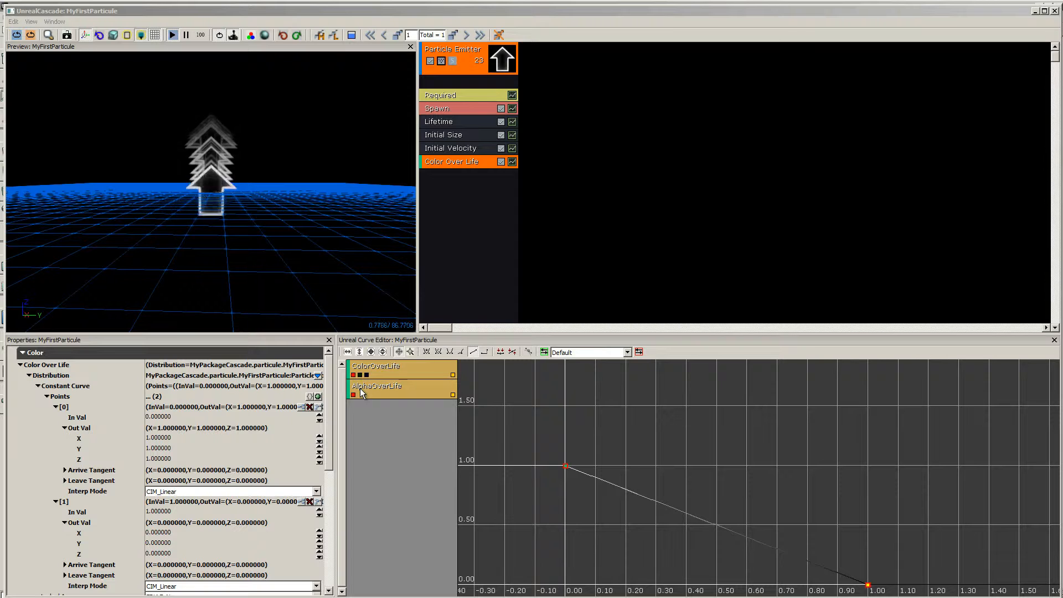
pyautogui.click(452, 395)
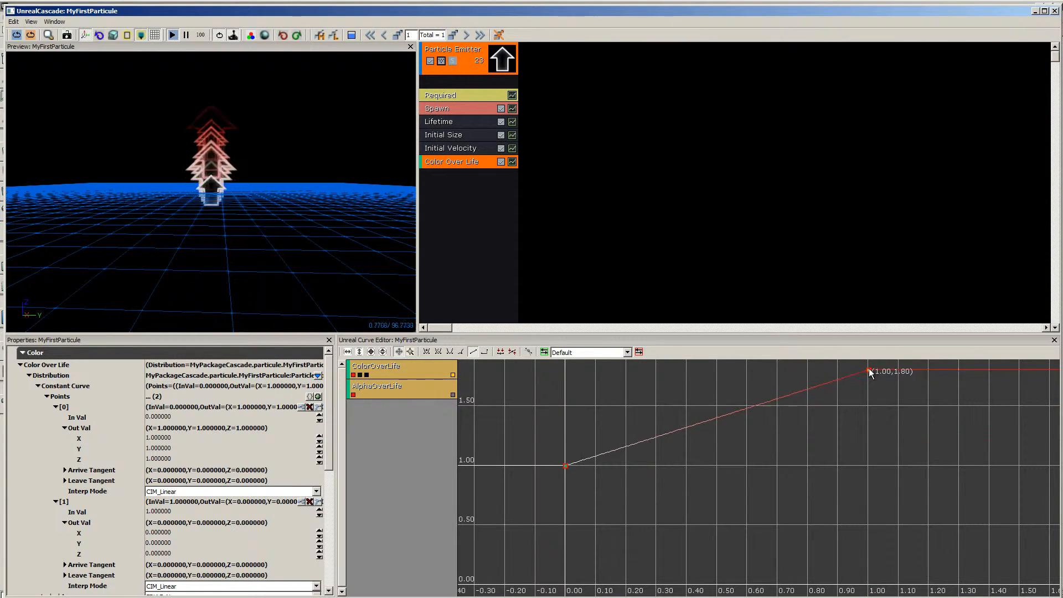
pyautogui.moveTo(781, 477); pyautogui.dragTo(772, 503)
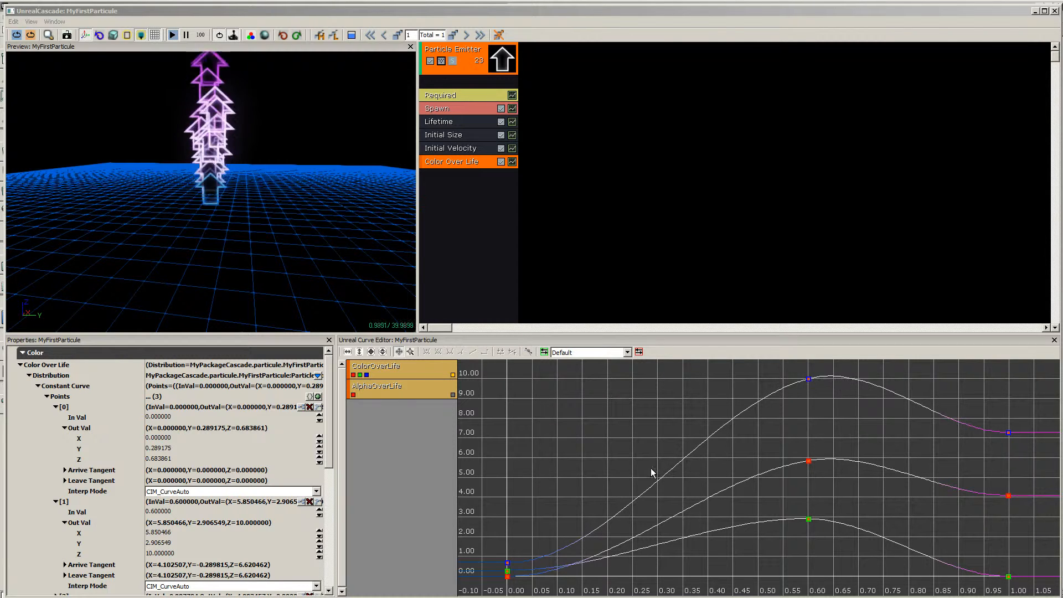
# Step: Set the Screen Alignment of the emitter's Required module to PSA_Velocity and check the arrows' orientation from another angle
pyautogui.moveTo(808, 381)
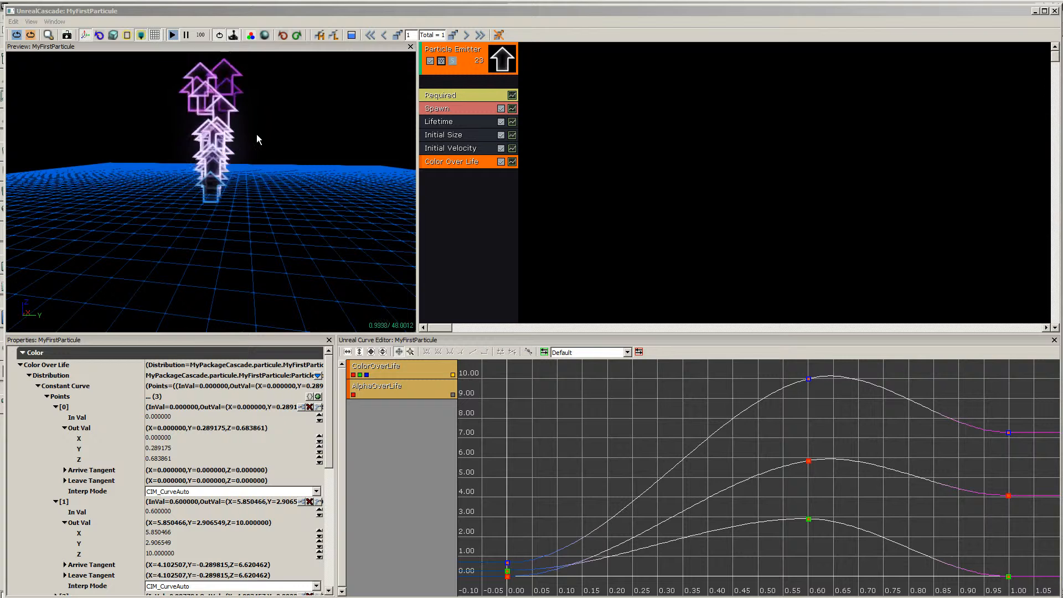
pyautogui.click(476, 97)
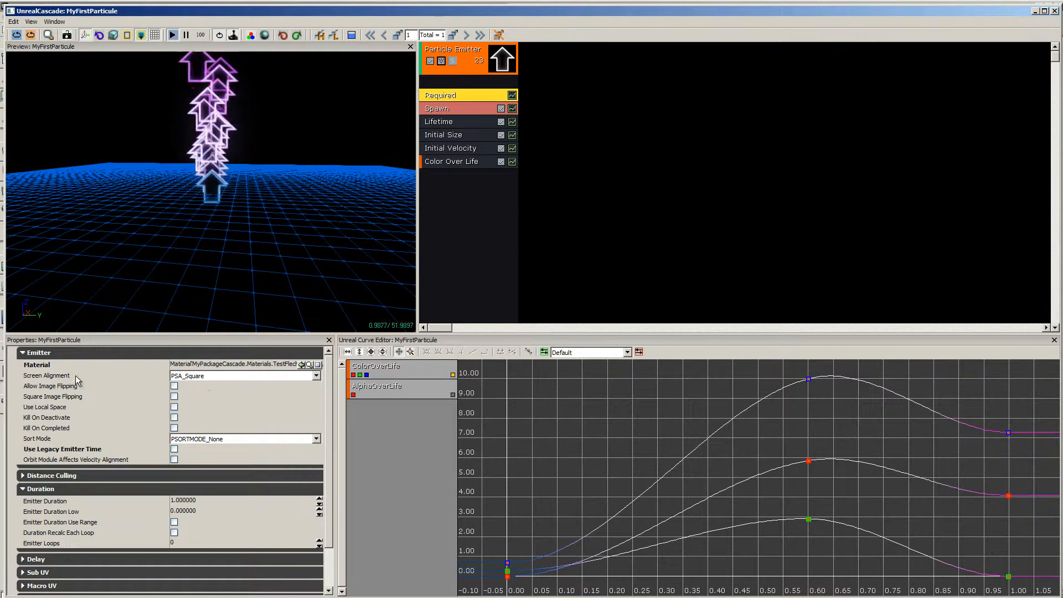
pyautogui.click(319, 375)
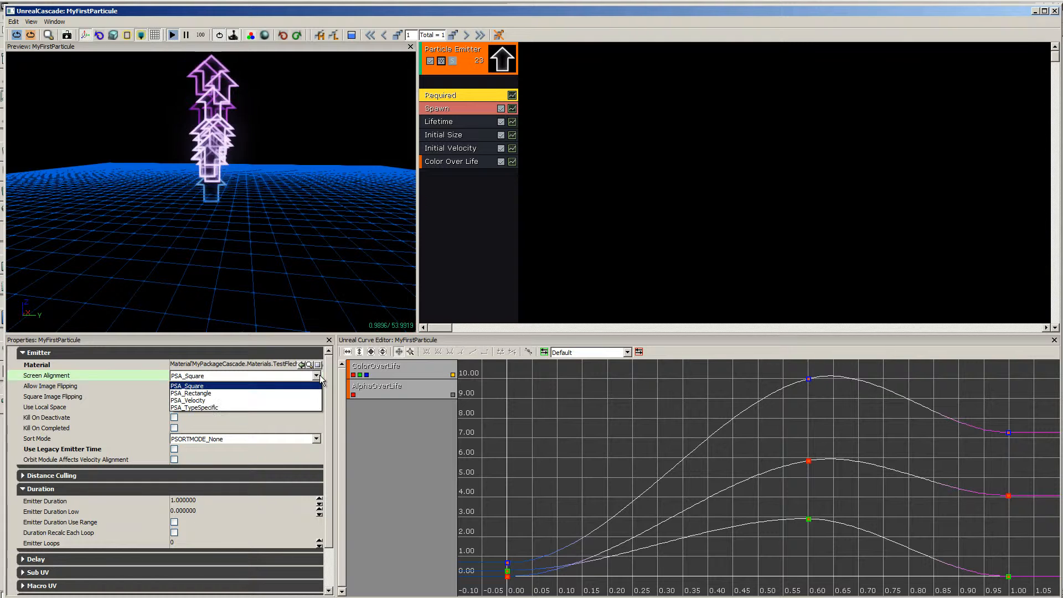
pyautogui.click(220, 401)
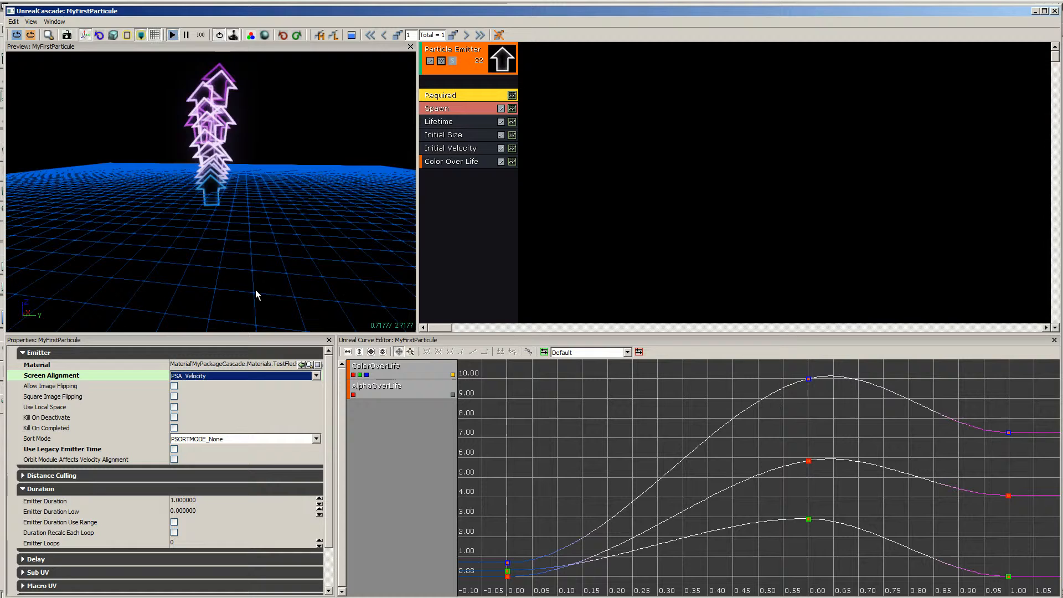
pyautogui.moveTo(151, 243); pyautogui.dragTo(408, 250)
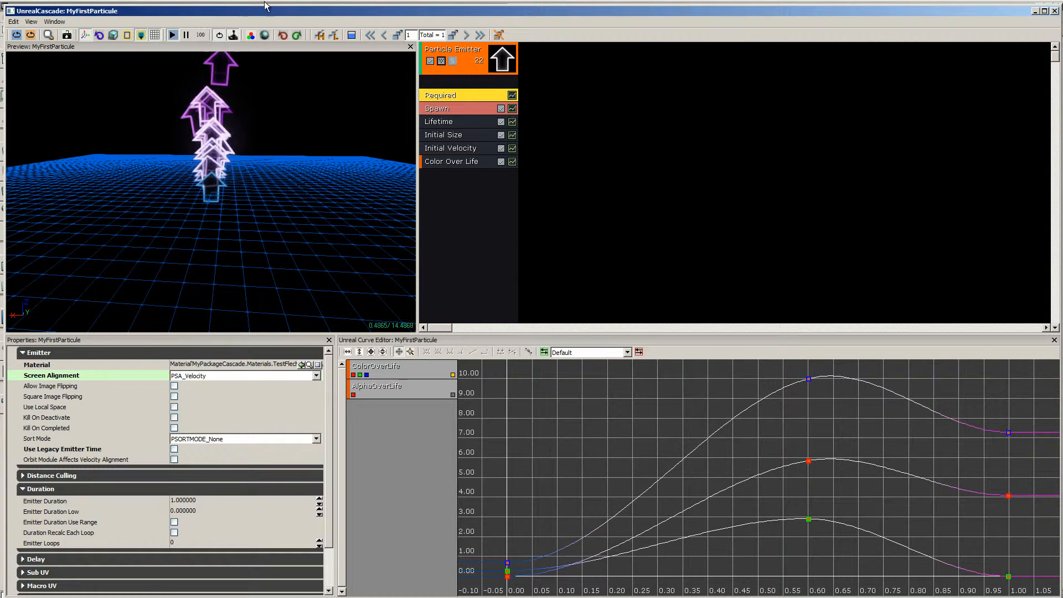
# Step: Add an Acceleration module to the particle emitter
pyautogui.rightClick(466, 187)
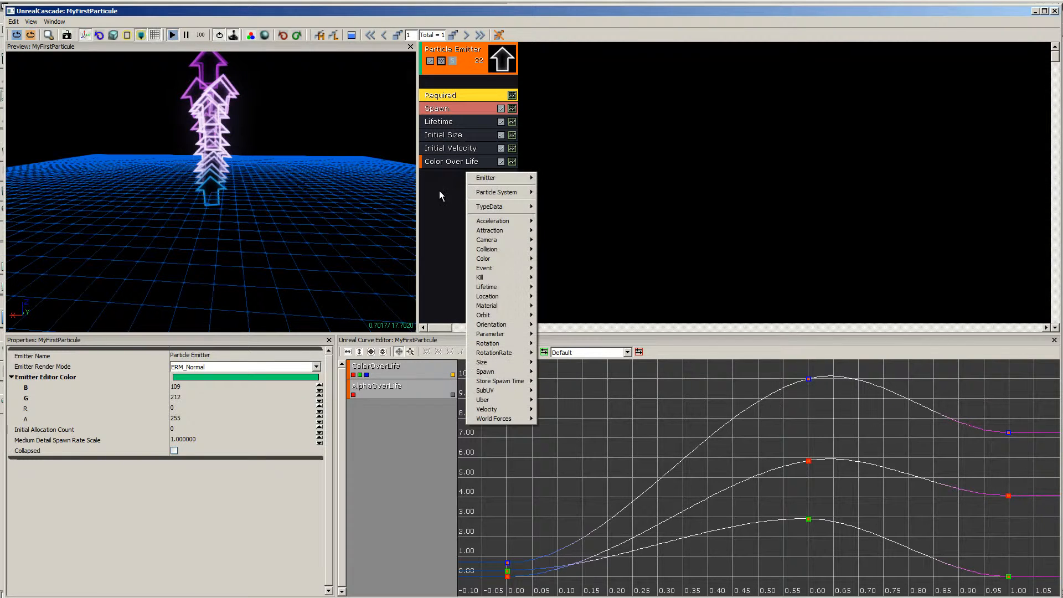
pyautogui.moveTo(500, 220)
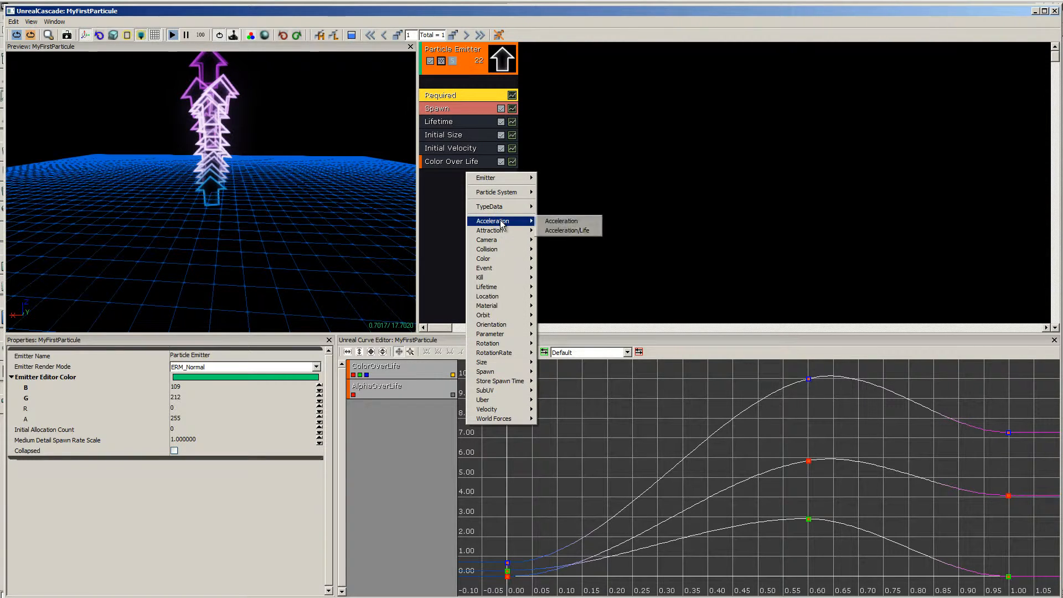
pyautogui.click(563, 221)
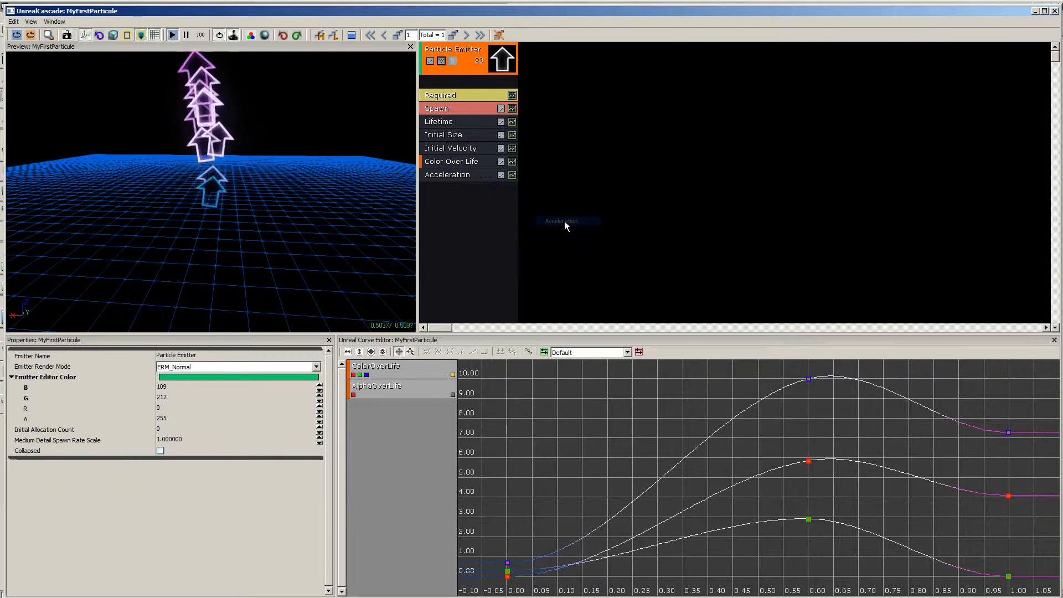
# Step: Switch the Acceleration module's distribution to DistributionVectorConstant and set its constant Z value to -100
pyautogui.click(468, 176)
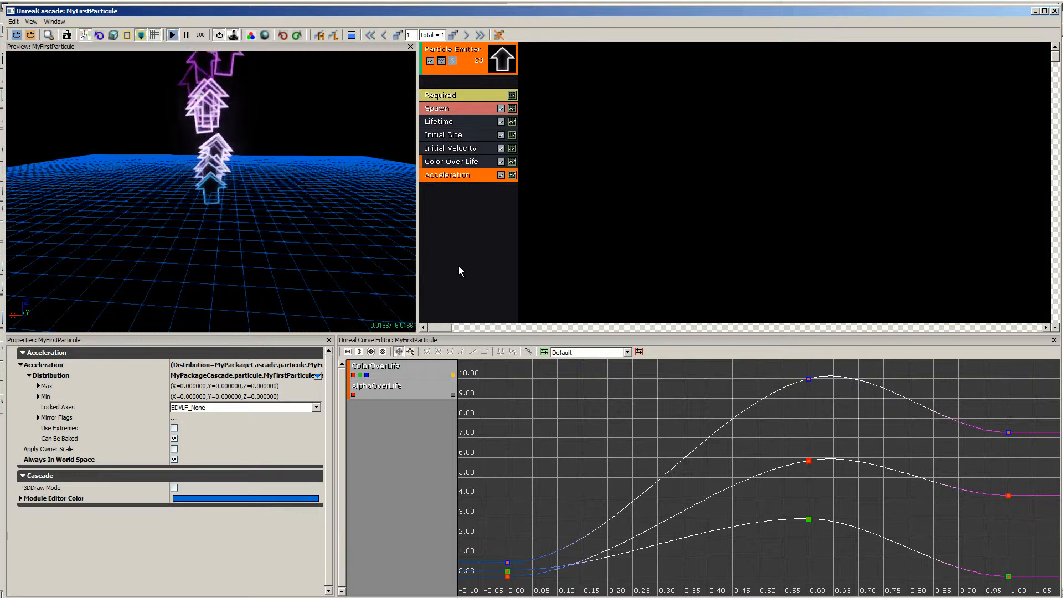
pyautogui.click(318, 375)
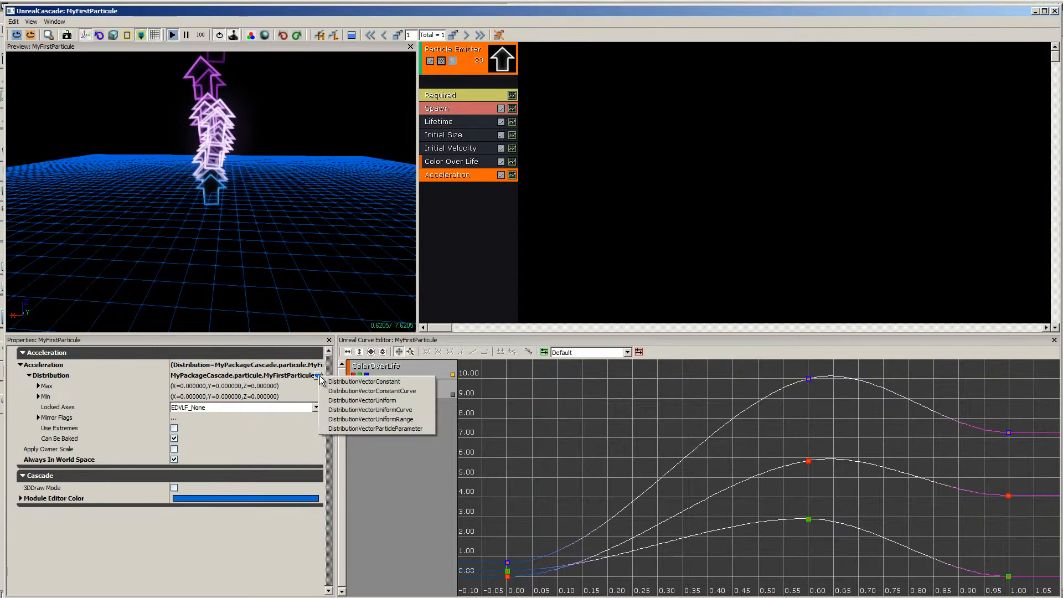
pyautogui.click(344, 381)
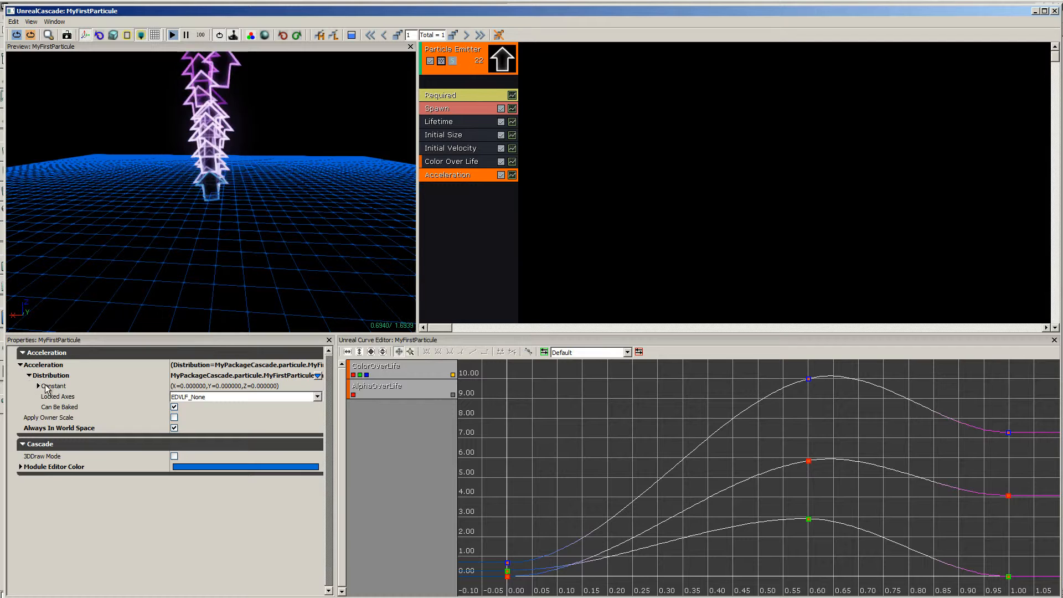
pyautogui.click(40, 385)
pyautogui.click(210, 416)
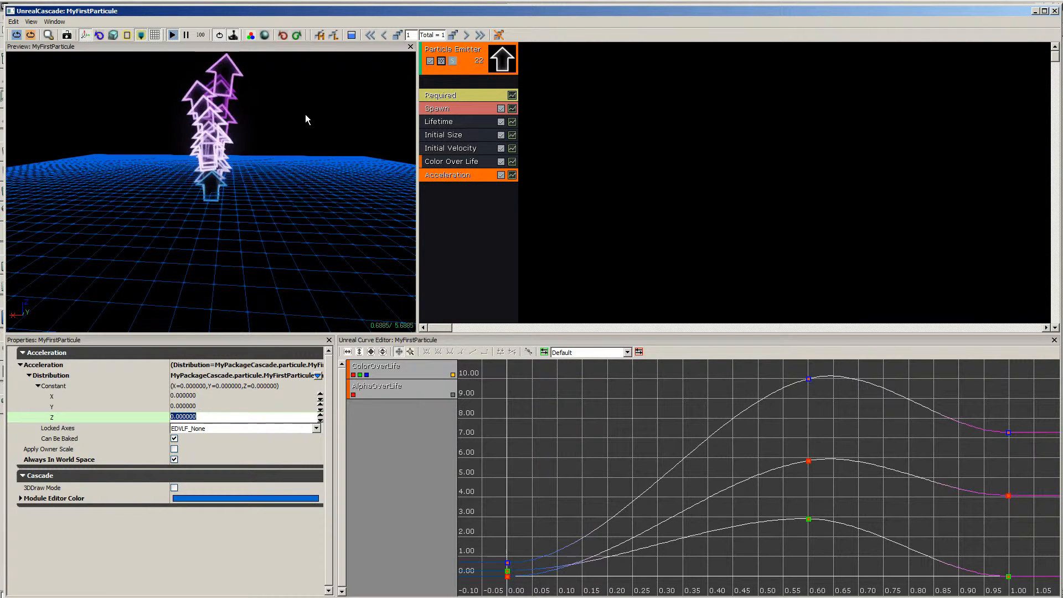
pyautogui.write('-100')
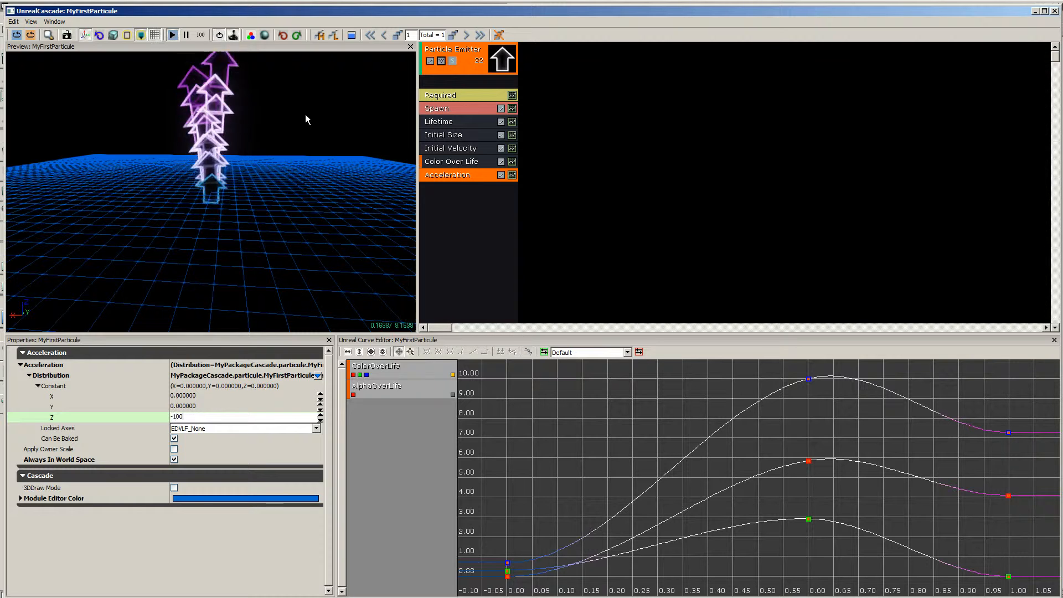
pyautogui.press('Return')
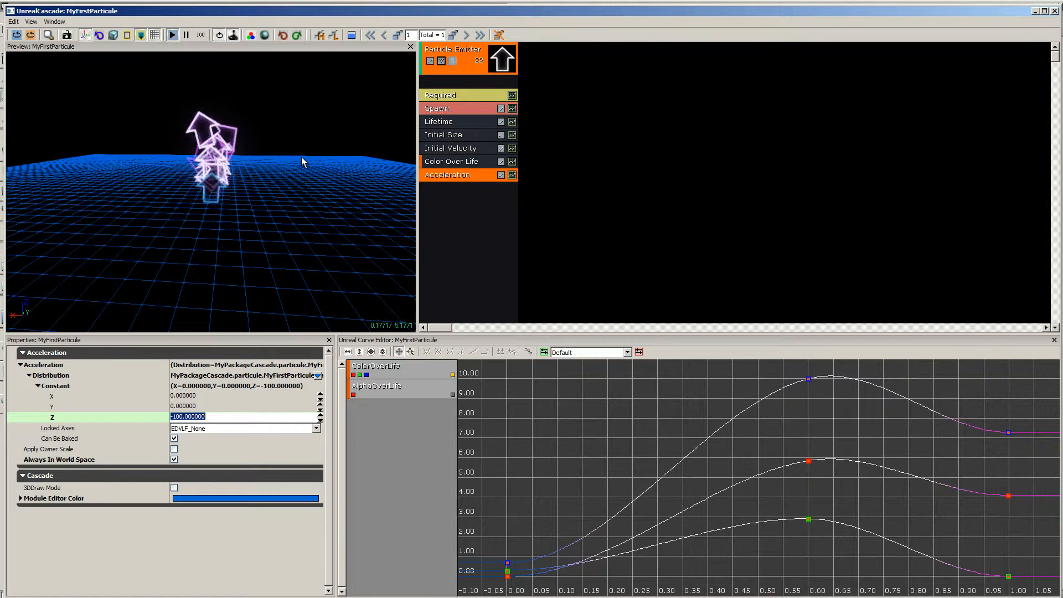
# Step: Switch the Required module's Screen Alignment to PSA_Square for comparison and restore it to PSA_Velocity
pyautogui.click(465, 96)
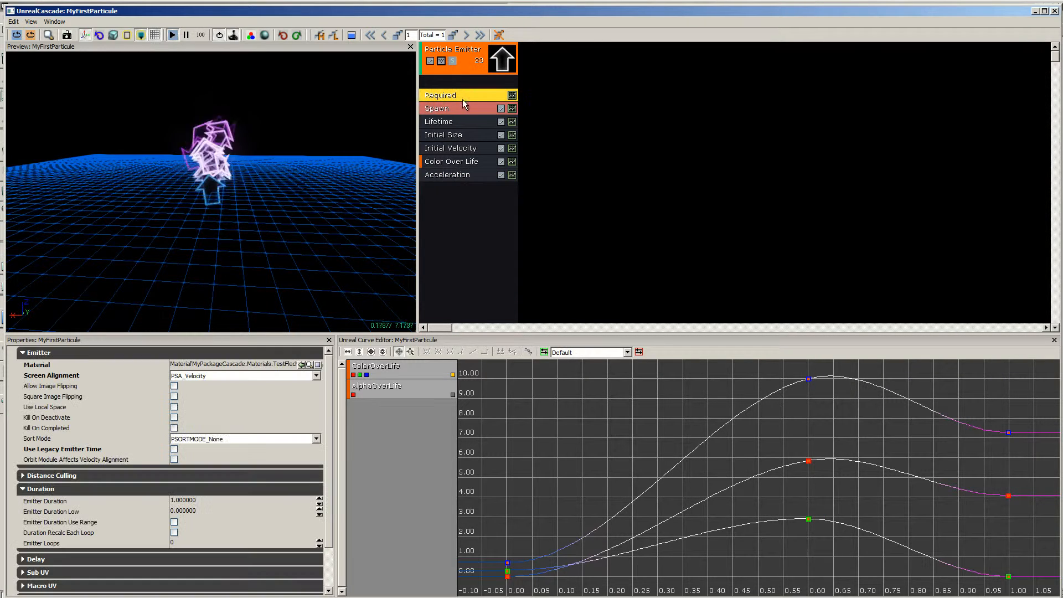
pyautogui.click(316, 376)
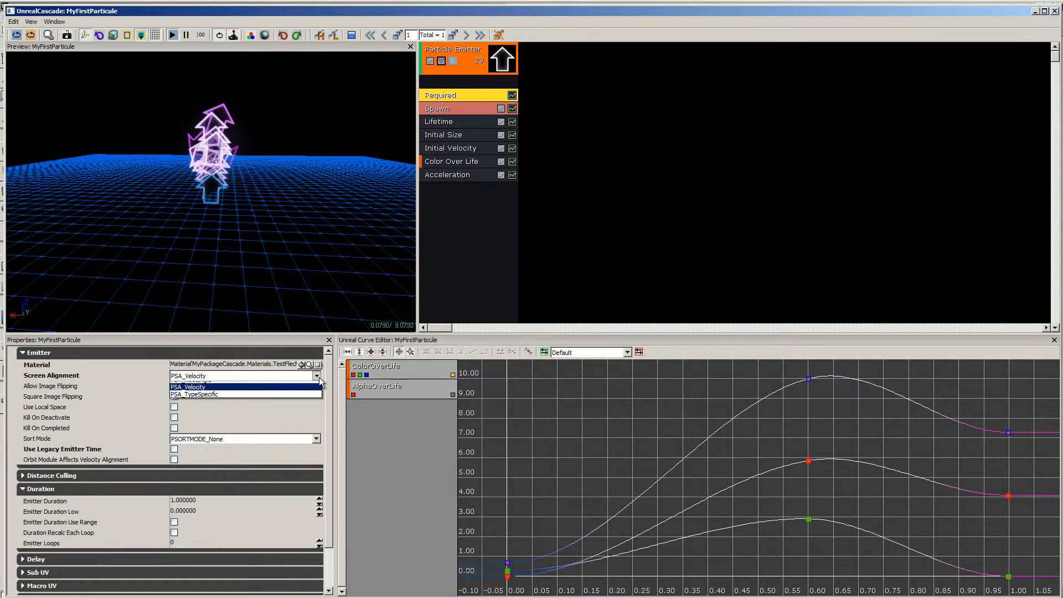
pyautogui.click(202, 386)
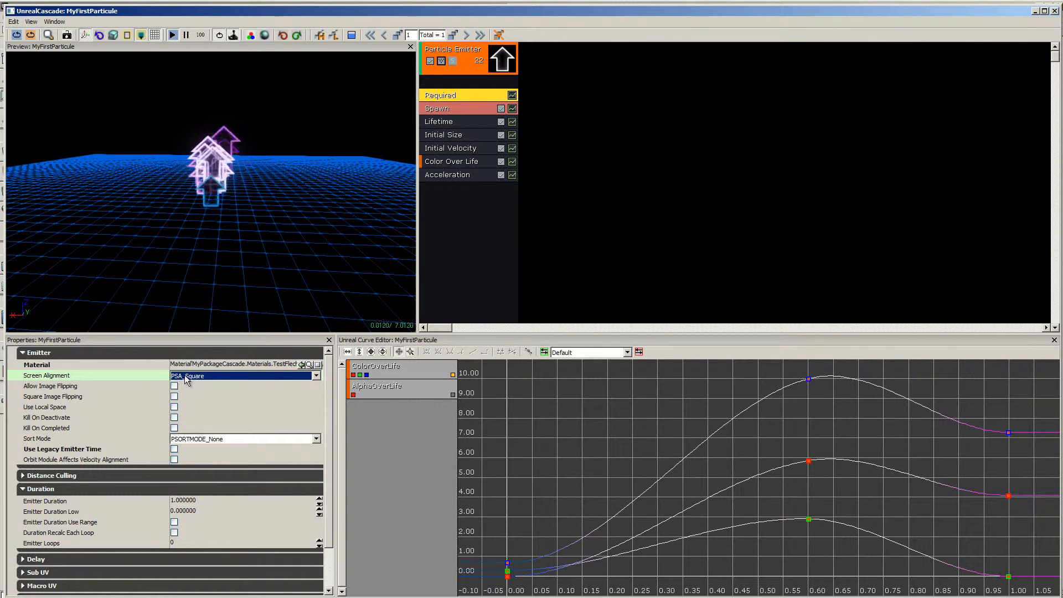
pyautogui.click(316, 376)
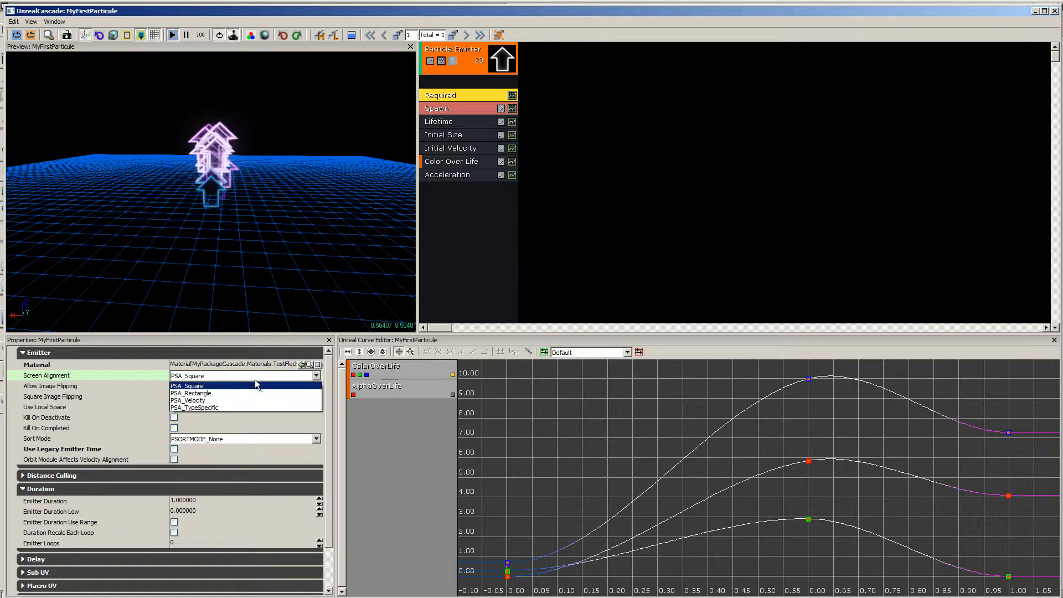
pyautogui.click(209, 400)
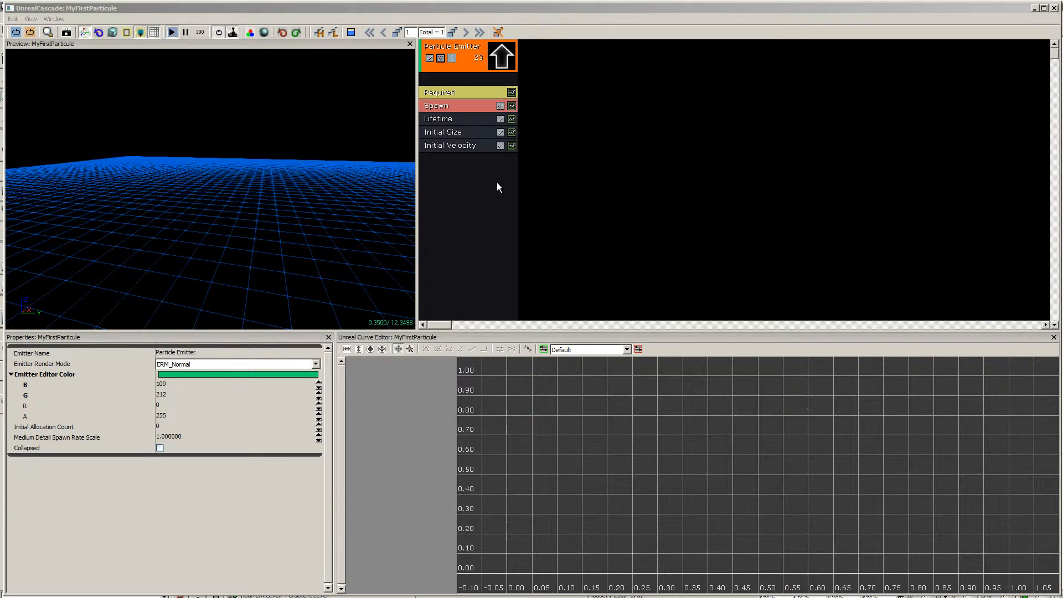
# Step: Add a Color Over Life module to the particle emitter and view the arrows closer in the preview
pyautogui.rightClick(442, 161)
pyautogui.moveTo(492, 233)
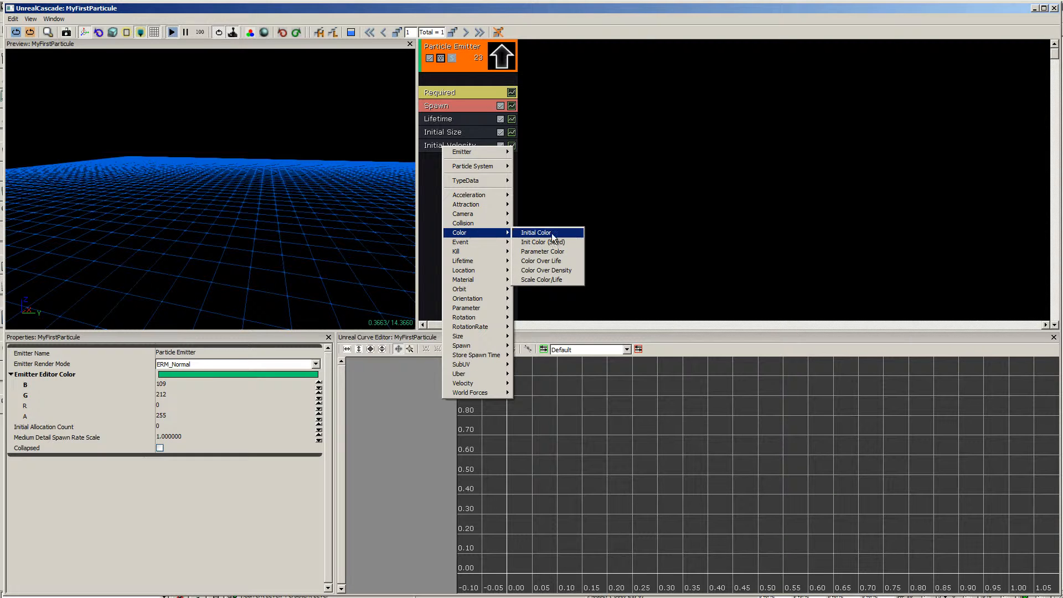
pyautogui.click(575, 266)
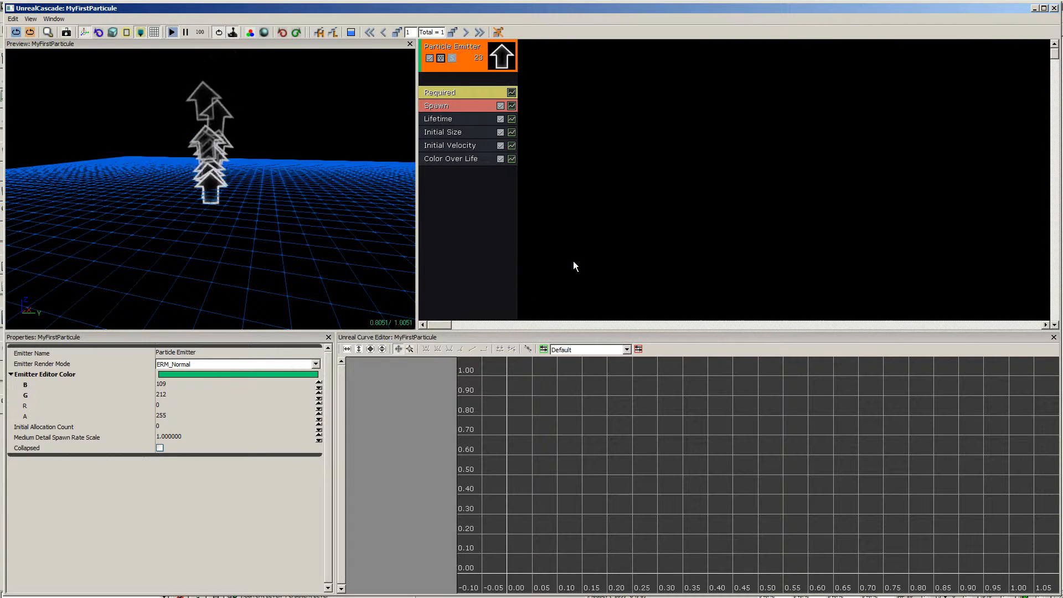
pyautogui.scroll(3, 294, 207)
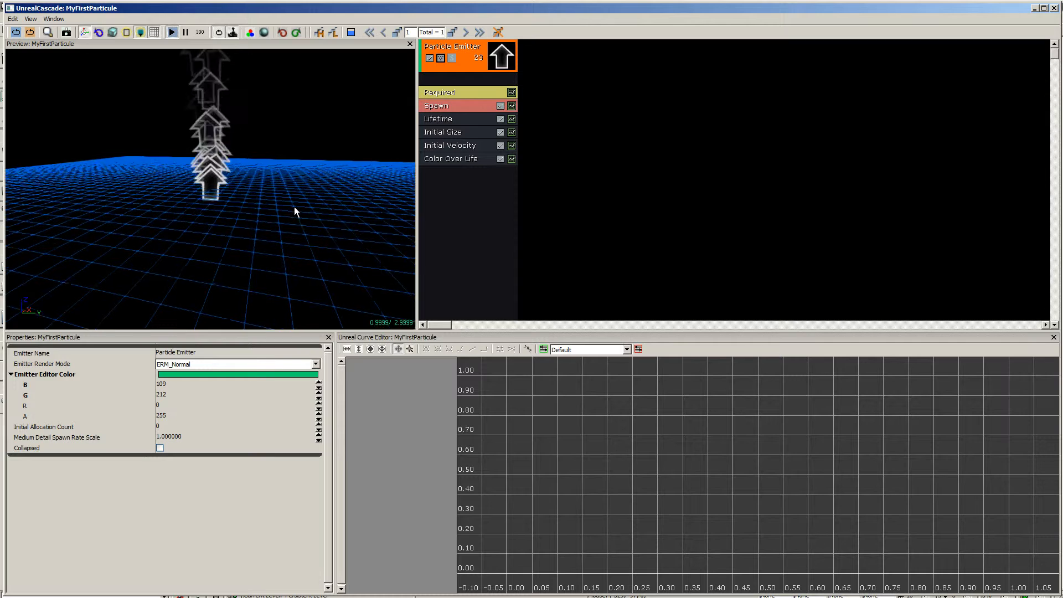
pyautogui.moveTo(290, 205); pyautogui.dragTo(289, 234)
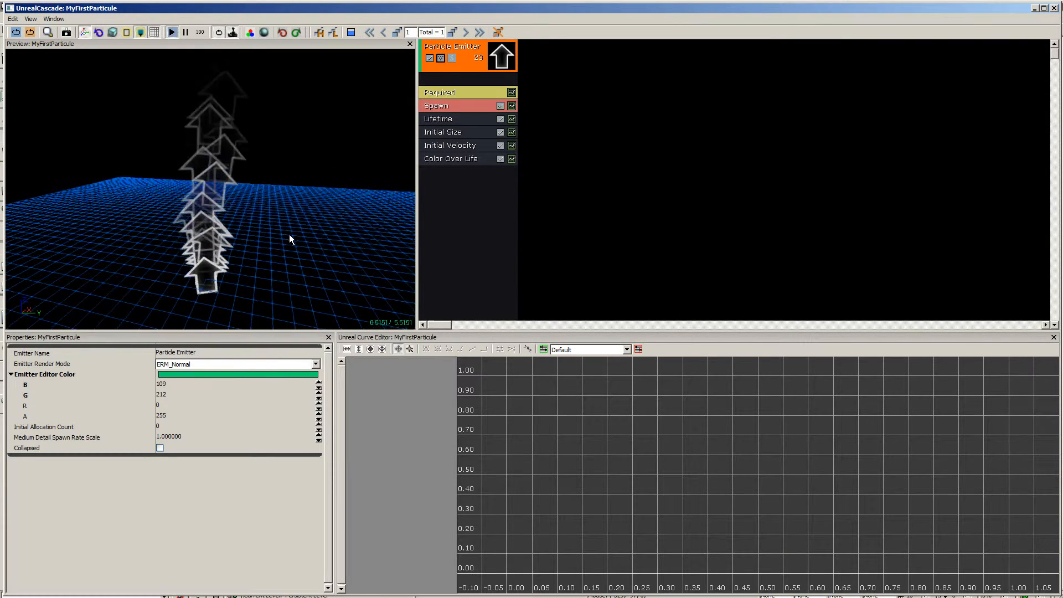
# Step: Send the Color Over Life curves to the curve editor and hide the AlphaOverLife, green and blue curves
pyautogui.click(511, 160)
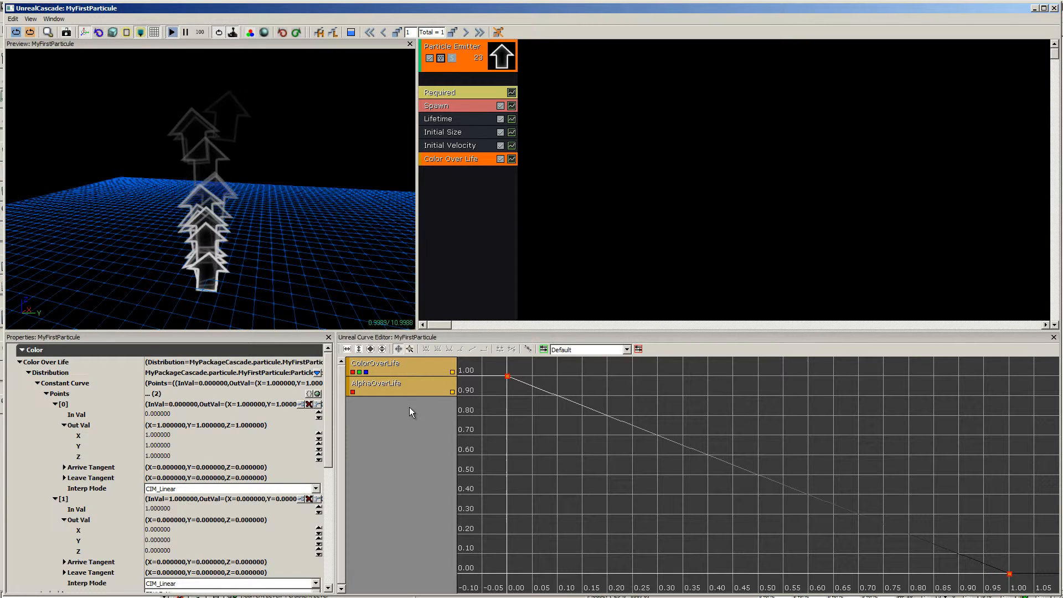
pyautogui.click(452, 392)
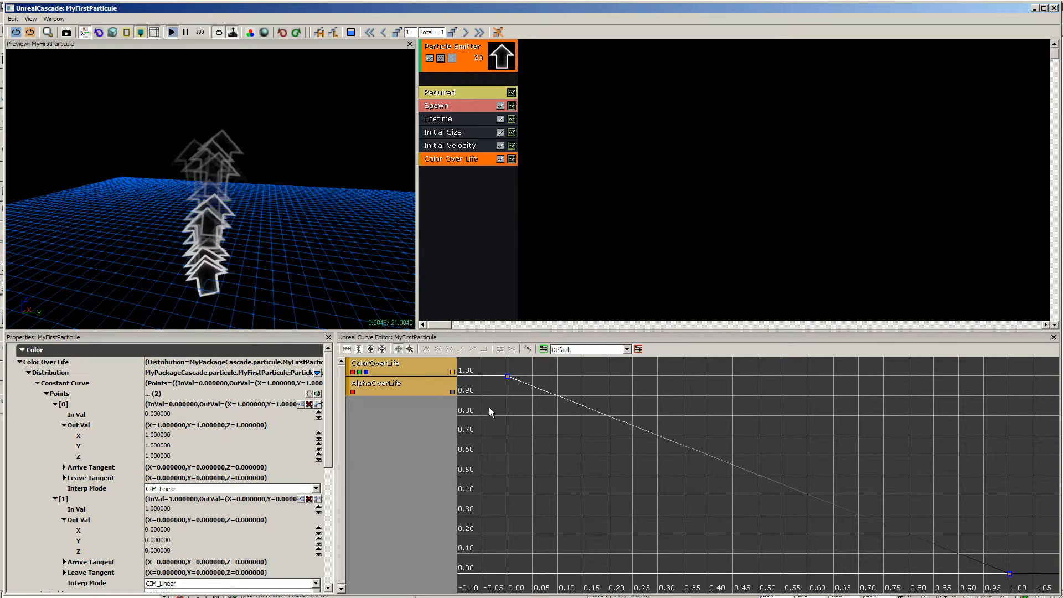
pyautogui.click(359, 372)
pyautogui.click(366, 372)
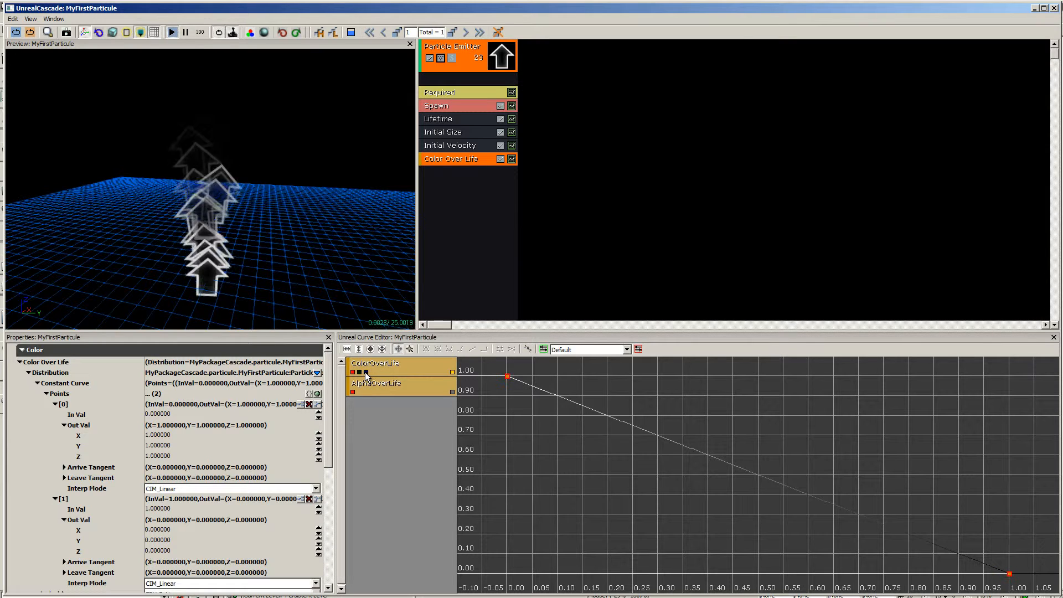
# Step: Set the color of the ColorOverLife start point at time 0.00 to a light orange, about (1.00, 0.68, 0.30)
pyautogui.rightClick(508, 378)
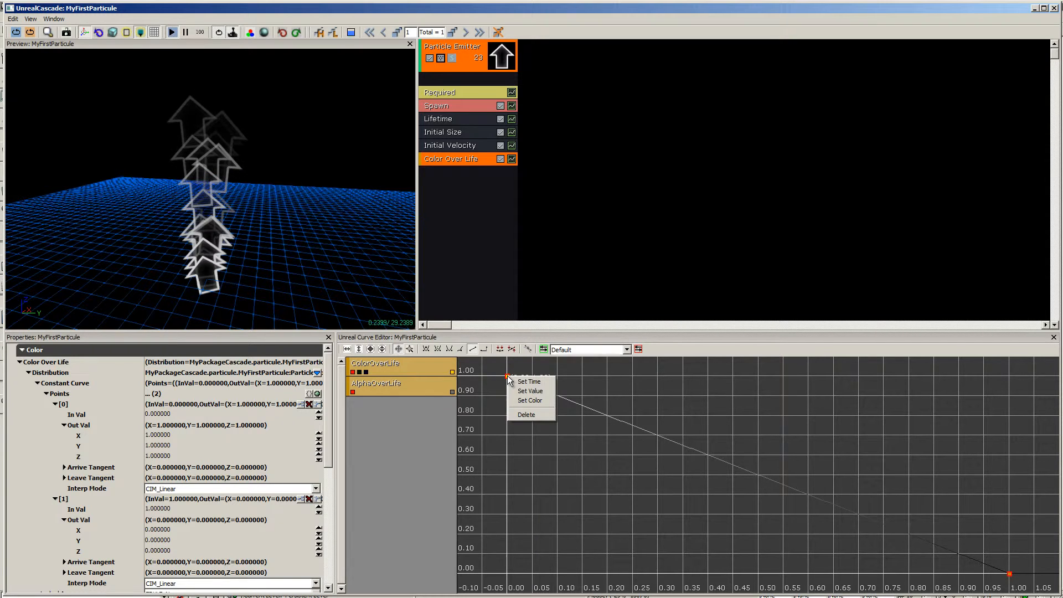
pyautogui.click(527, 400)
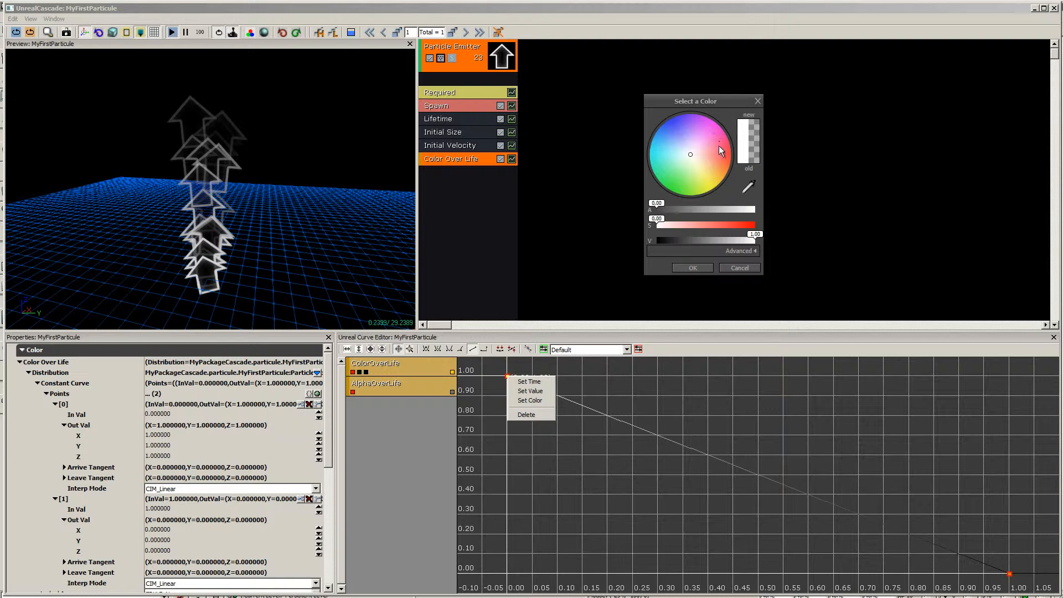
pyautogui.moveTo(727, 152); pyautogui.dragTo(725, 171)
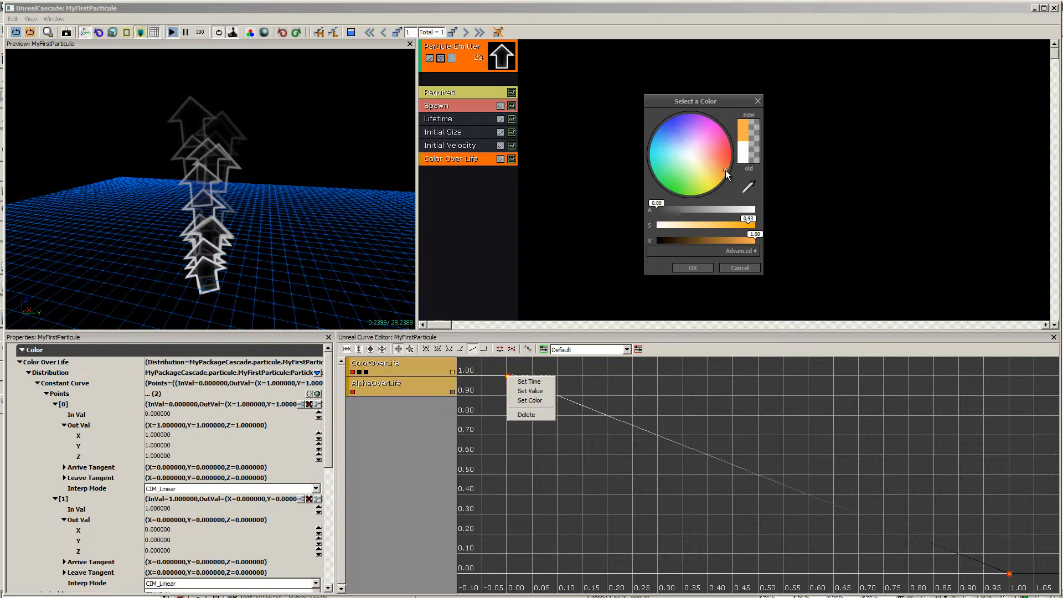
pyautogui.click(702, 266)
pyautogui.click(415, 505)
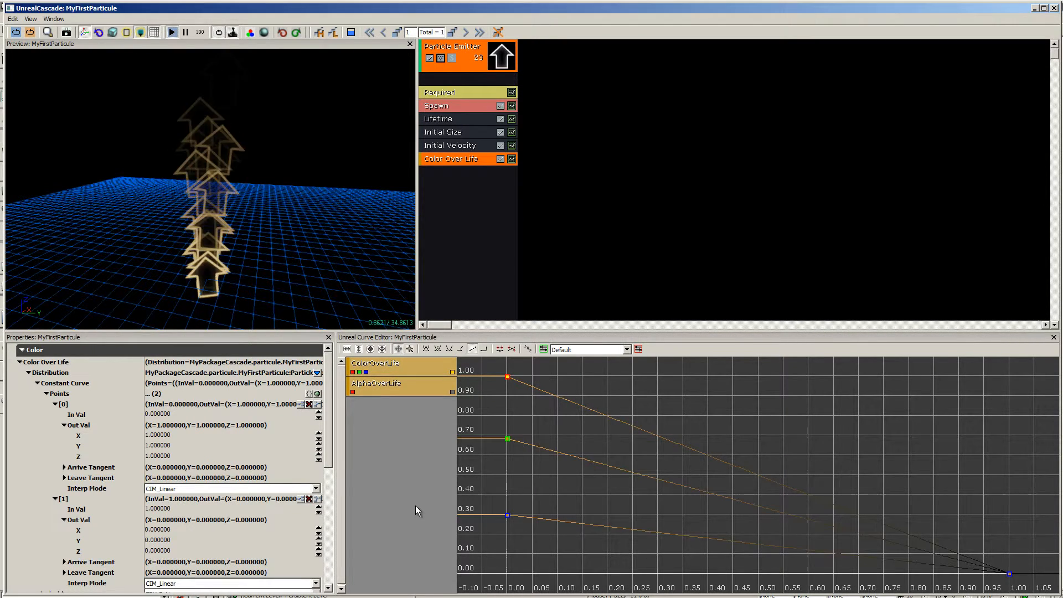
# Step: Set the color of the ColorOverLife end point at time 1.00 to a bright violet-blue, about (0.54, 0.41, 0.93)
pyautogui.rightClick(1010, 575)
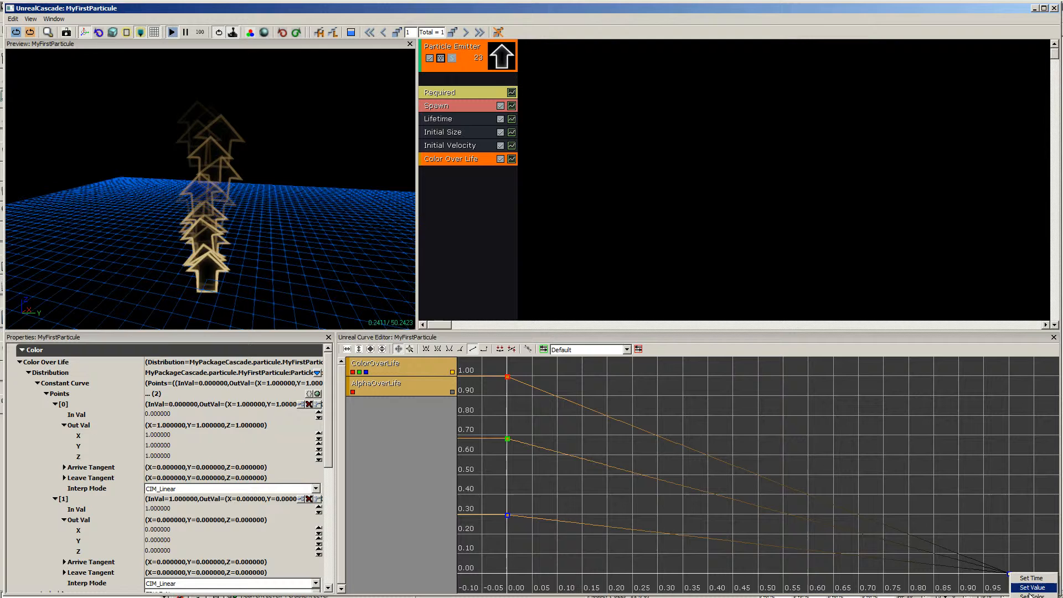
pyautogui.click(1030, 595)
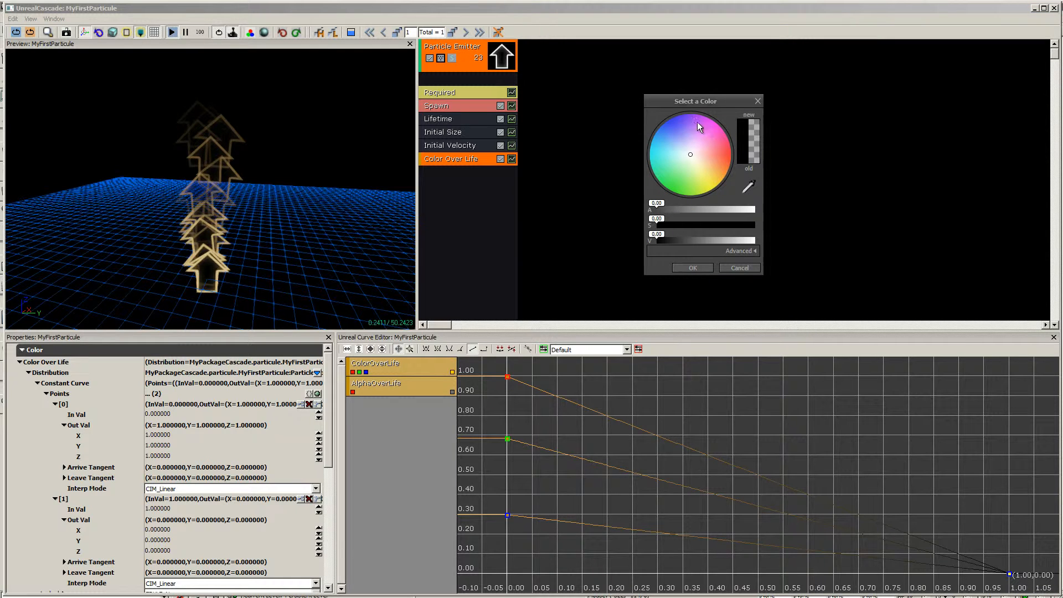
pyautogui.click(679, 124)
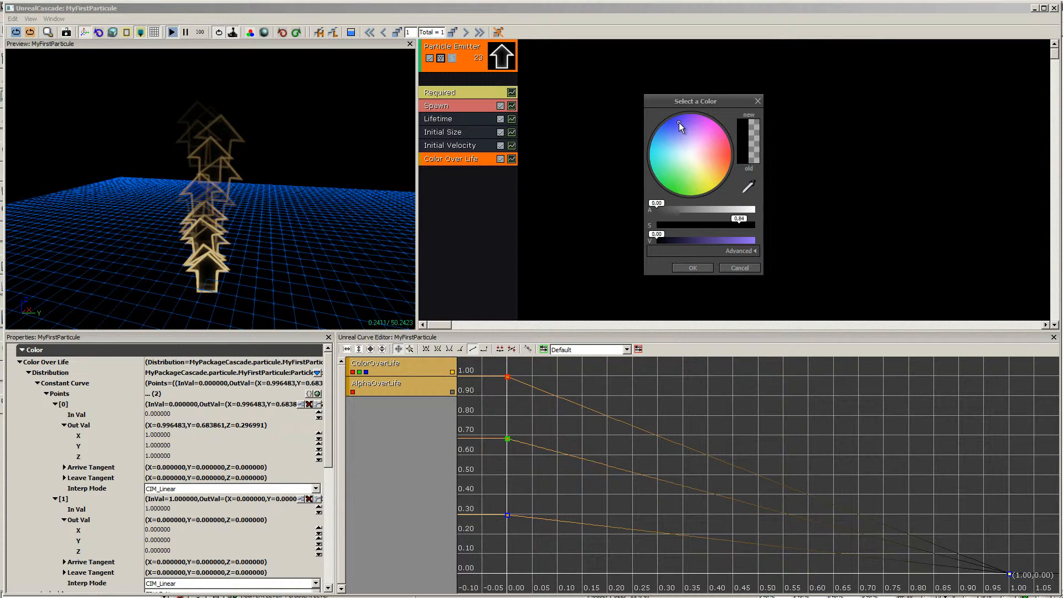
pyautogui.click(741, 241)
pyautogui.click(692, 268)
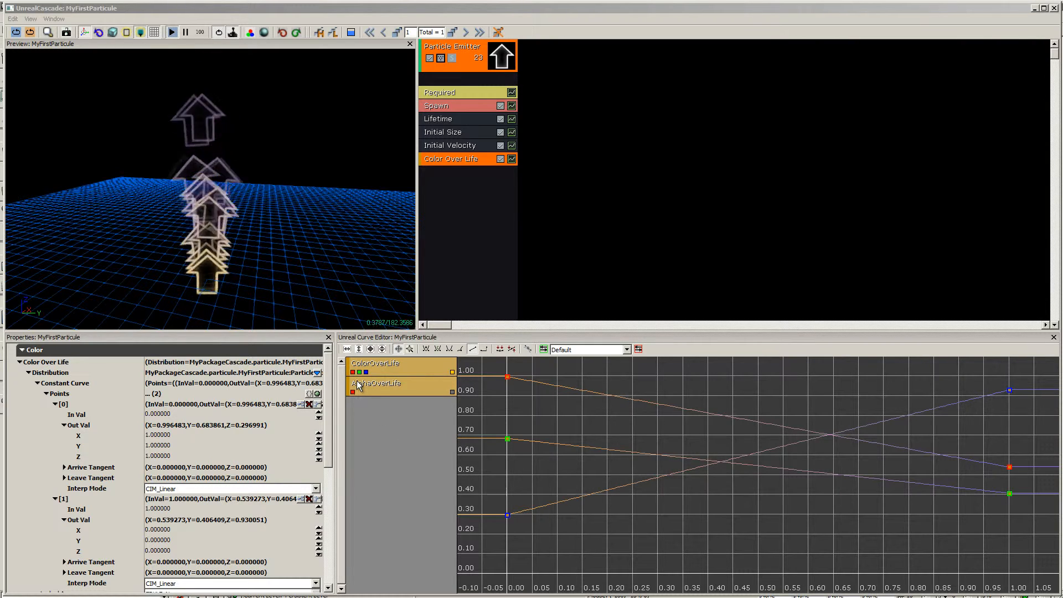
# Step: Hide the ColorOverLife curves and show the AlphaOverLife curve in the curve editor
pyautogui.click(452, 372)
pyautogui.click(452, 392)
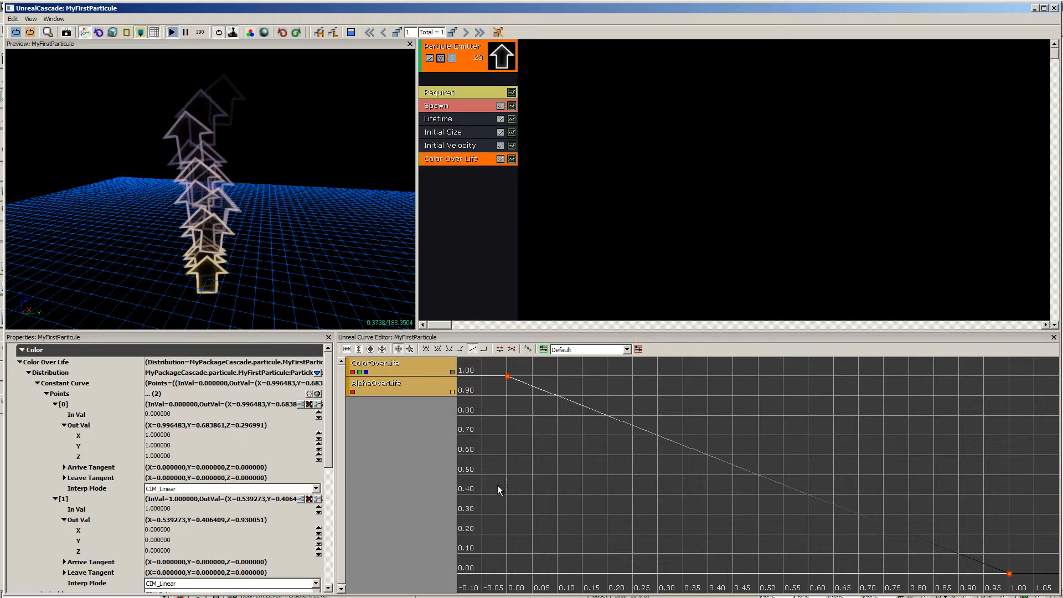
# Step: Return the AlphaOverLife start point at time 0.00 to 1.00 and raise the end point at time 1.00 to about 0.39
pyautogui.moveTo(509, 381)
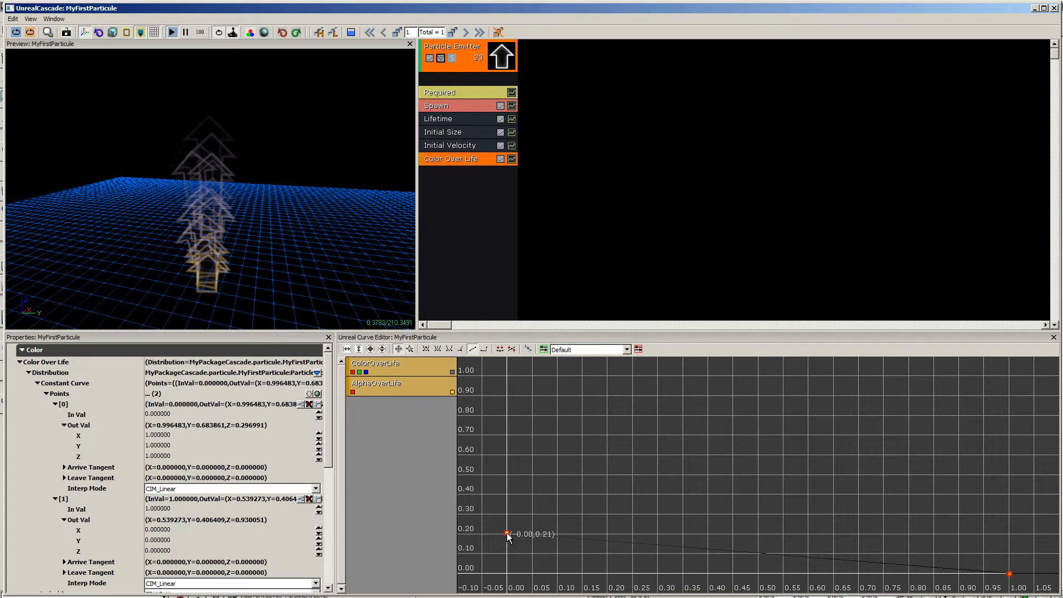
pyautogui.moveTo(513, 419); pyautogui.dragTo(509, 377)
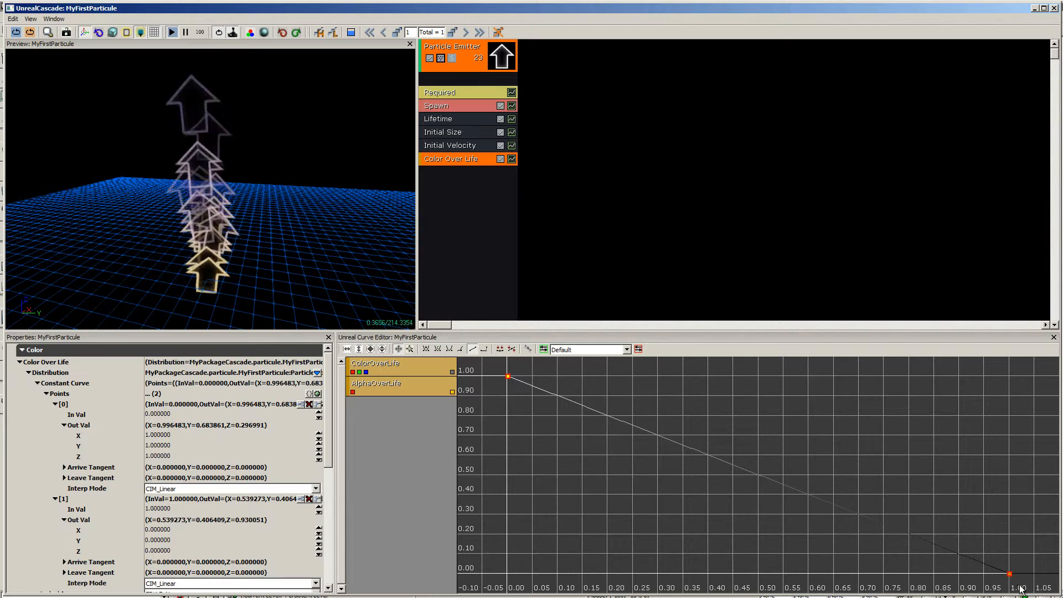
pyautogui.moveTo(1010, 576)
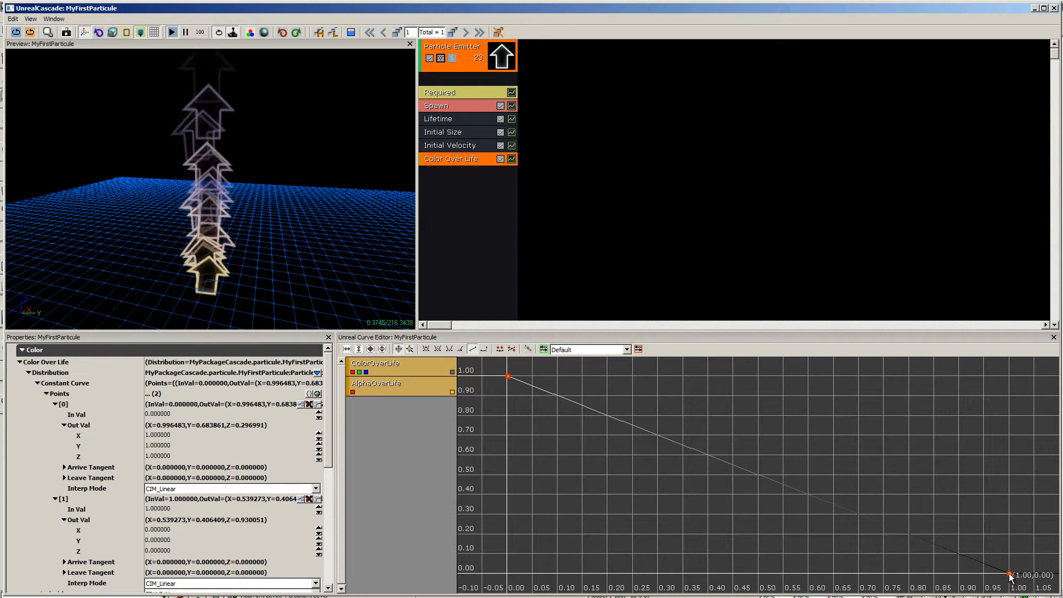
pyautogui.moveTo(1010, 577); pyautogui.dragTo(1010, 432)
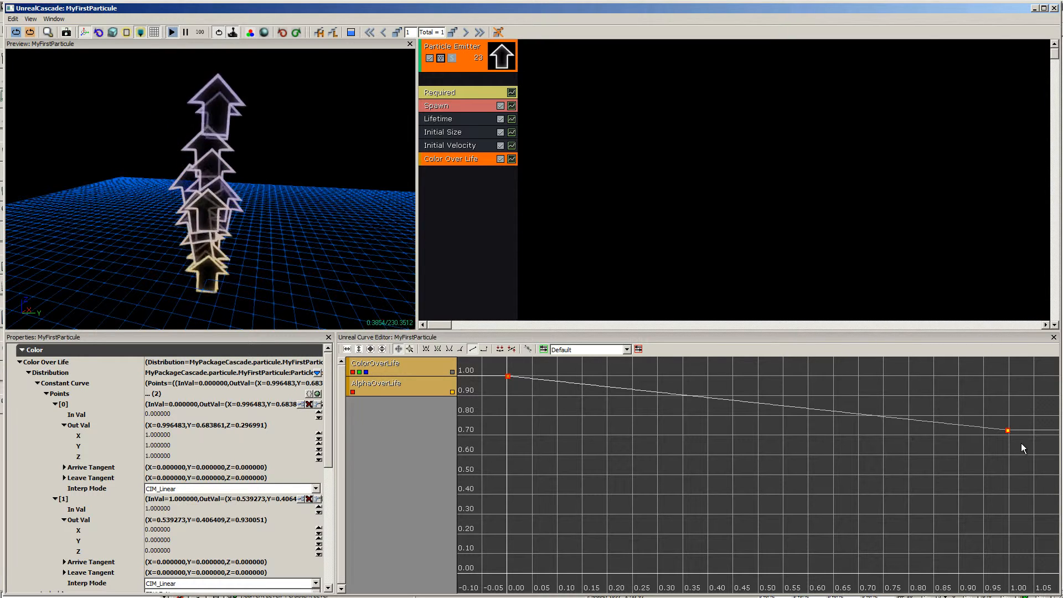
pyautogui.moveTo(1008, 431)
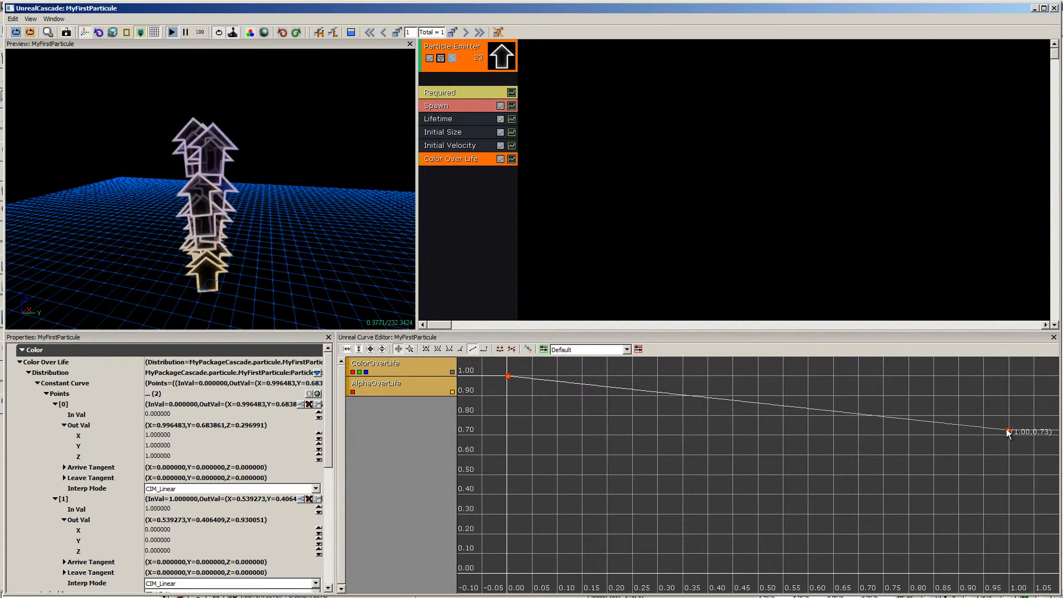
pyautogui.keyDown('ctrl'); pyautogui.moveTo(1008, 431); pyautogui.dragTo(1009, 498); pyautogui.keyUp('ctrl')
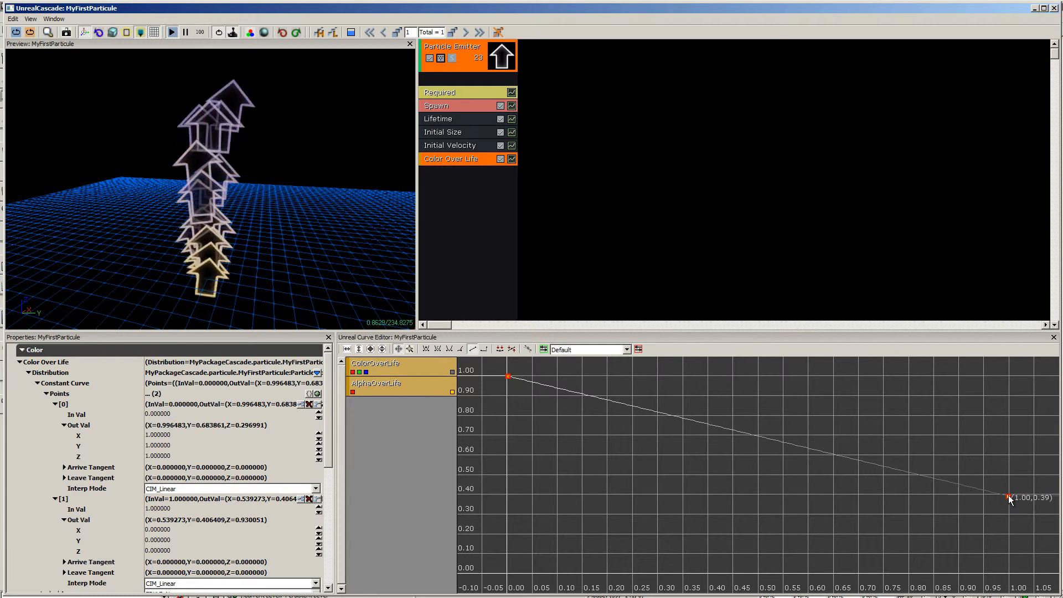
# Step: Add an AlphaOverLife point at about time 0.50, angle its outgoing tangent downward, and lower the point to about 0.60
pyautogui.keyDown('ctrl'); pyautogui.click(758, 434); pyautogui.keyUp('ctrl')
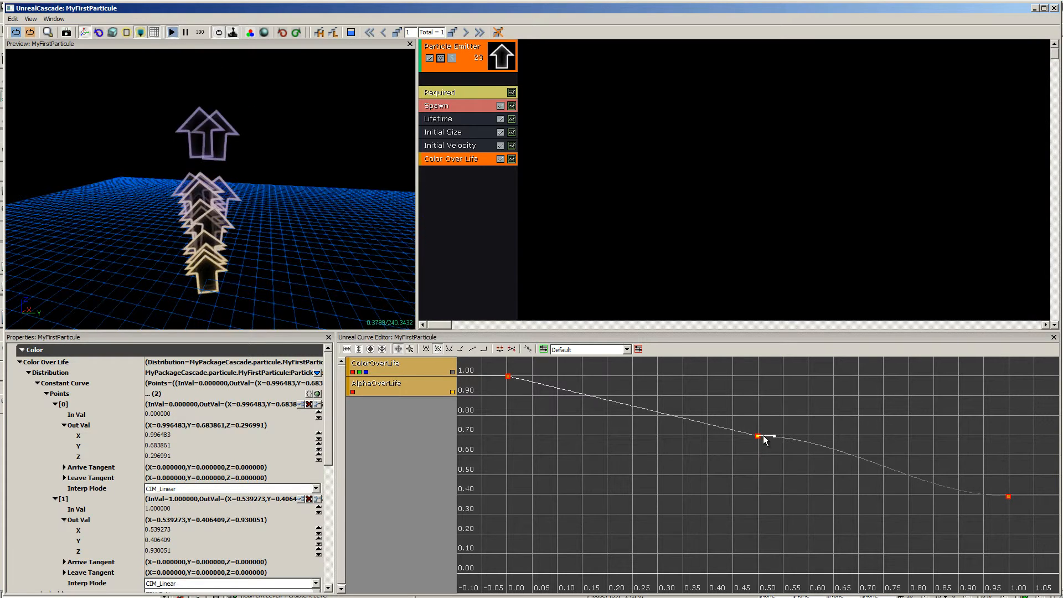
pyautogui.moveTo(772, 434); pyautogui.dragTo(768, 449)
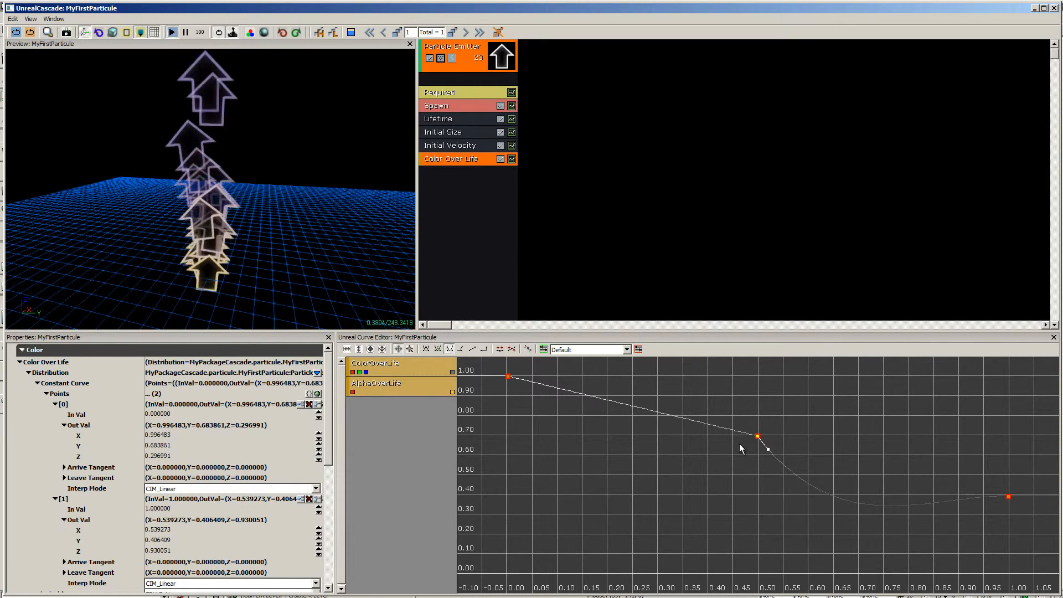
pyautogui.moveTo(758, 437)
pyautogui.moveTo(757, 437)
pyautogui.mouseDown()
pyautogui.moveTo(759, 474)
pyautogui.moveTo(714, 500)
pyautogui.moveTo(760, 497)
pyautogui.moveTo(758, 454)
pyautogui.mouseUp()
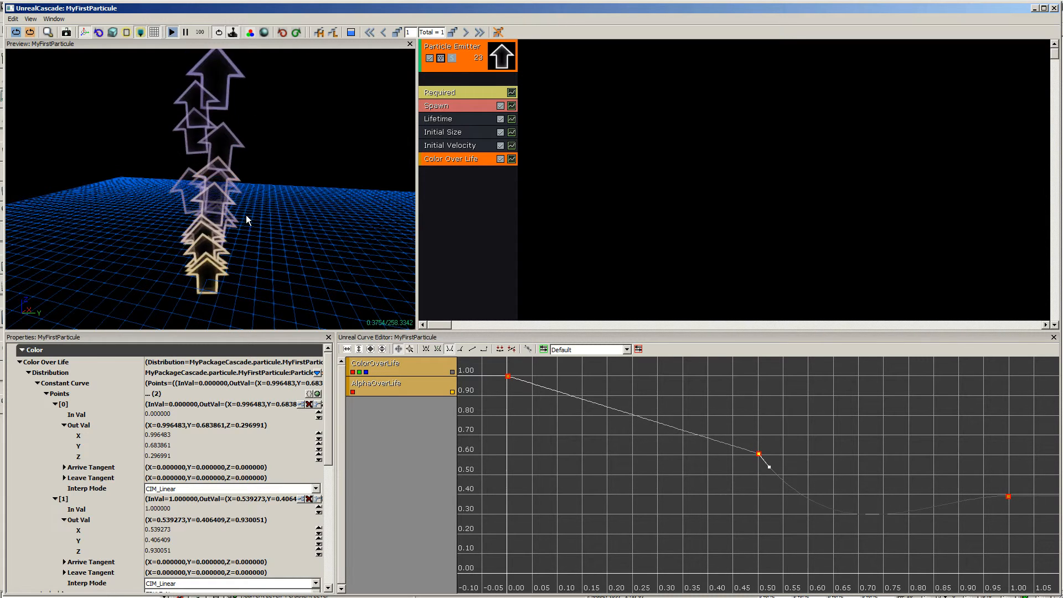